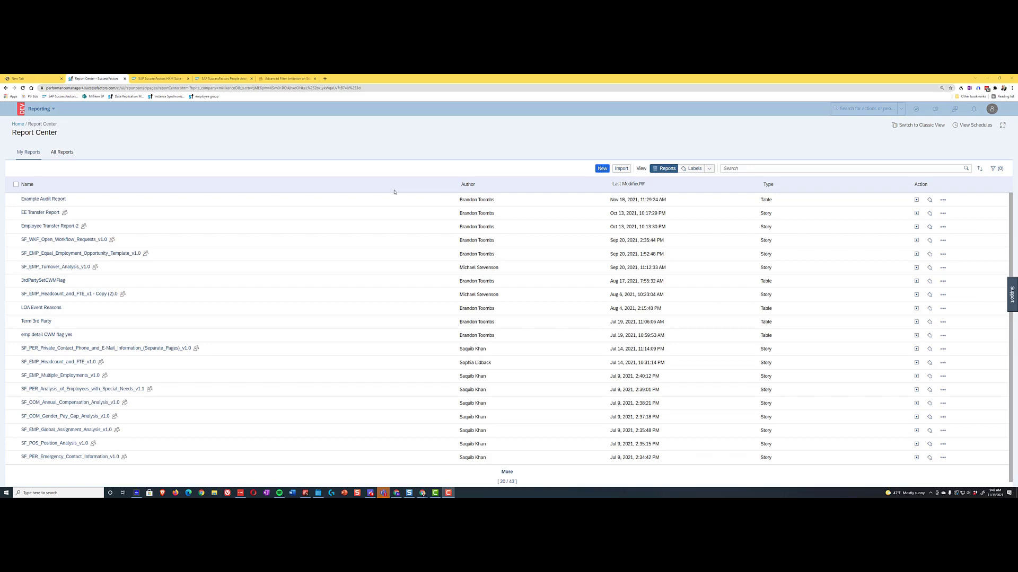
- Create a new Story report and discard the earlier unsaved changes
click(600, 168)
click(601, 310)
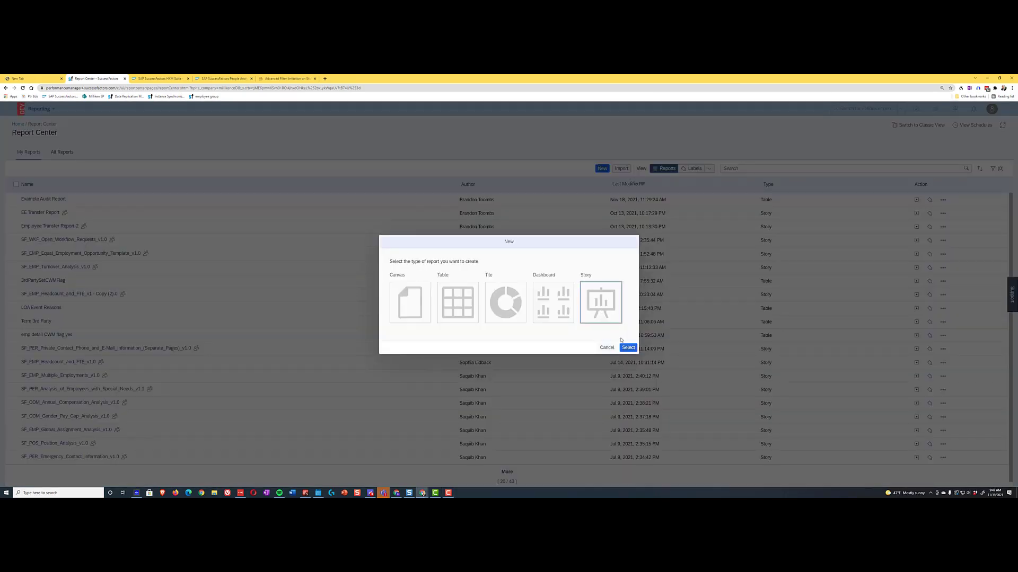
click(628, 342)
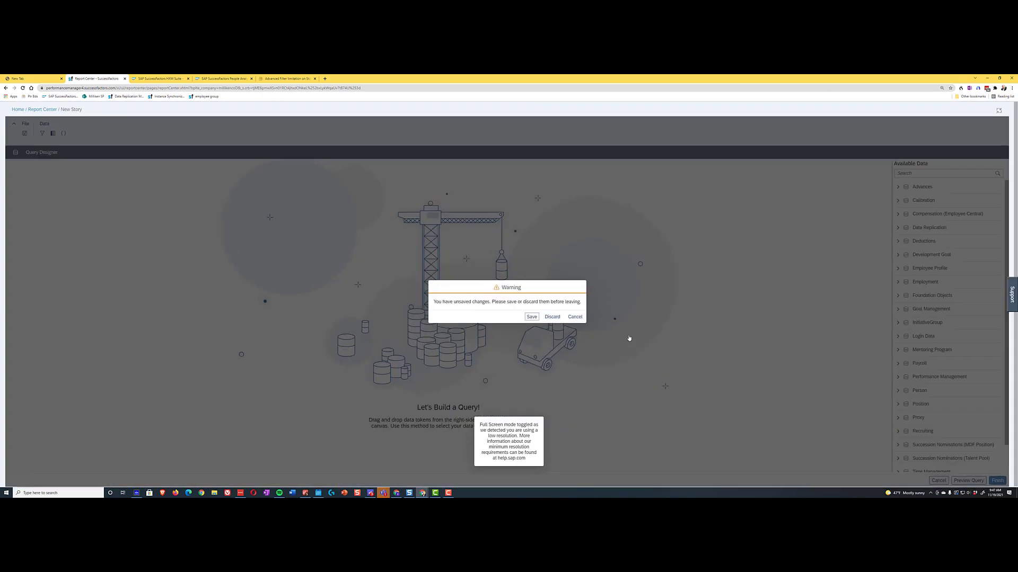
click(552, 317)
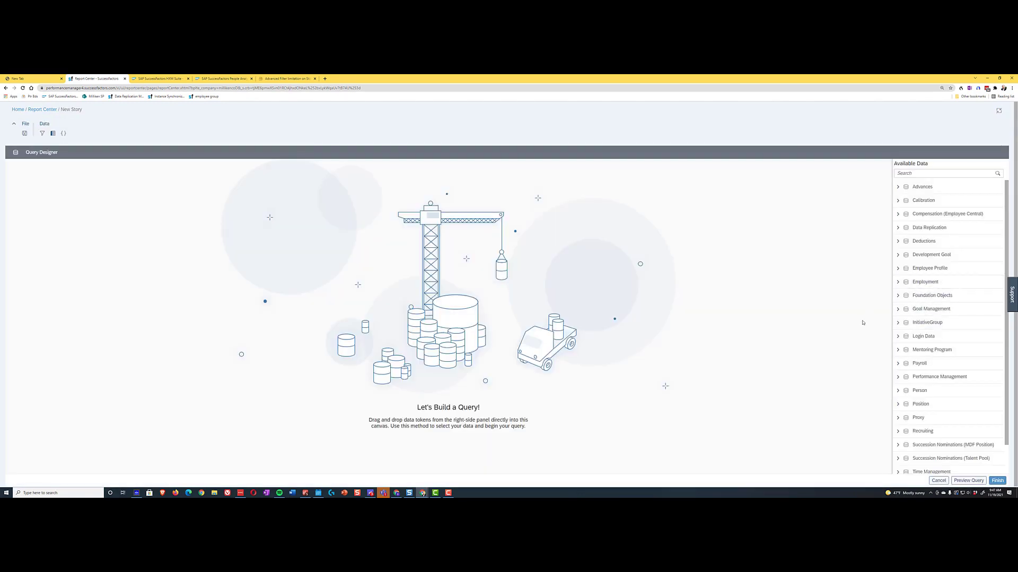
- Place Job Information from Employment on the canvas and join Personal Information from Person beside it
click(898, 283)
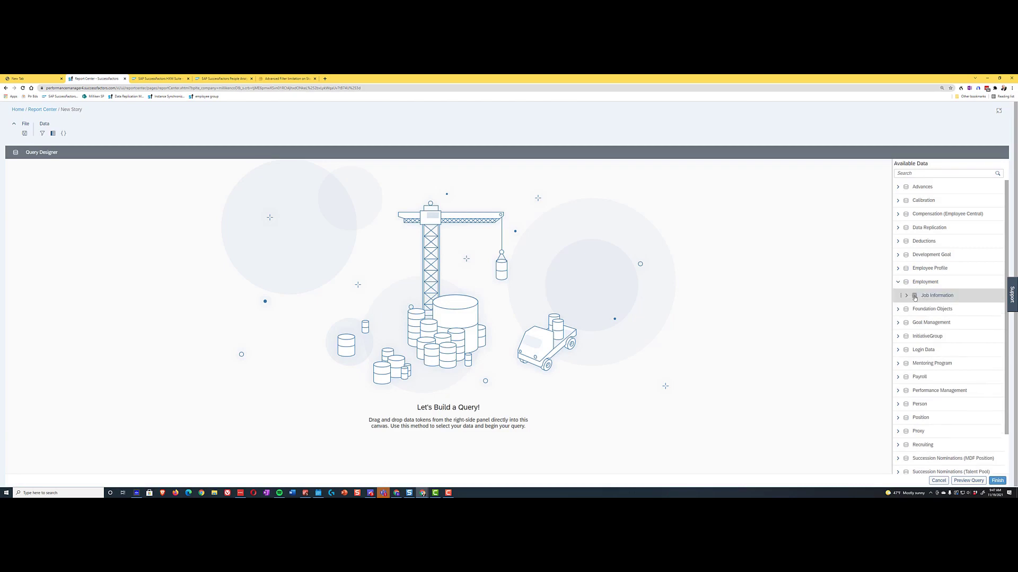
drag(922, 300, 202, 244)
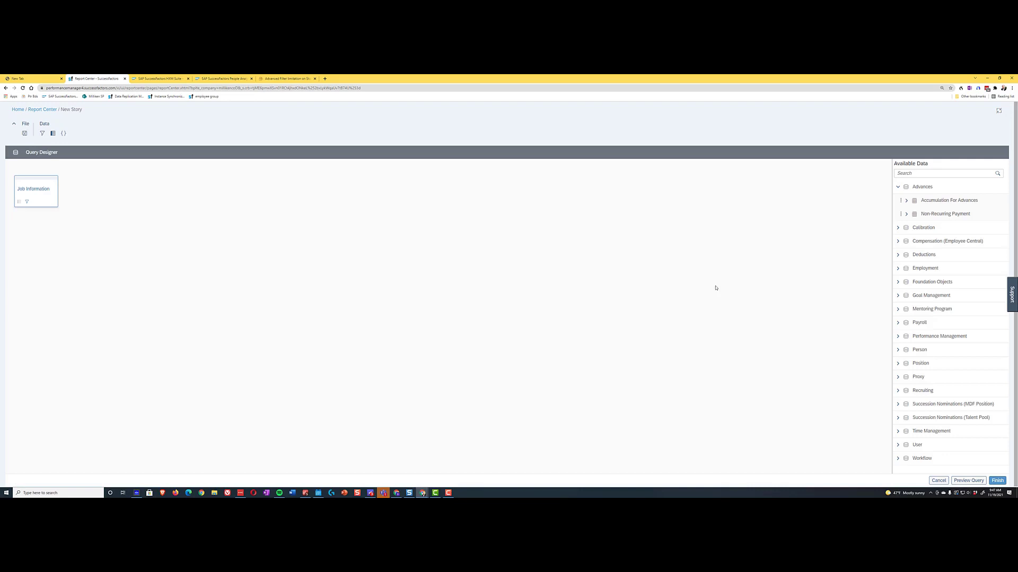
click(897, 350)
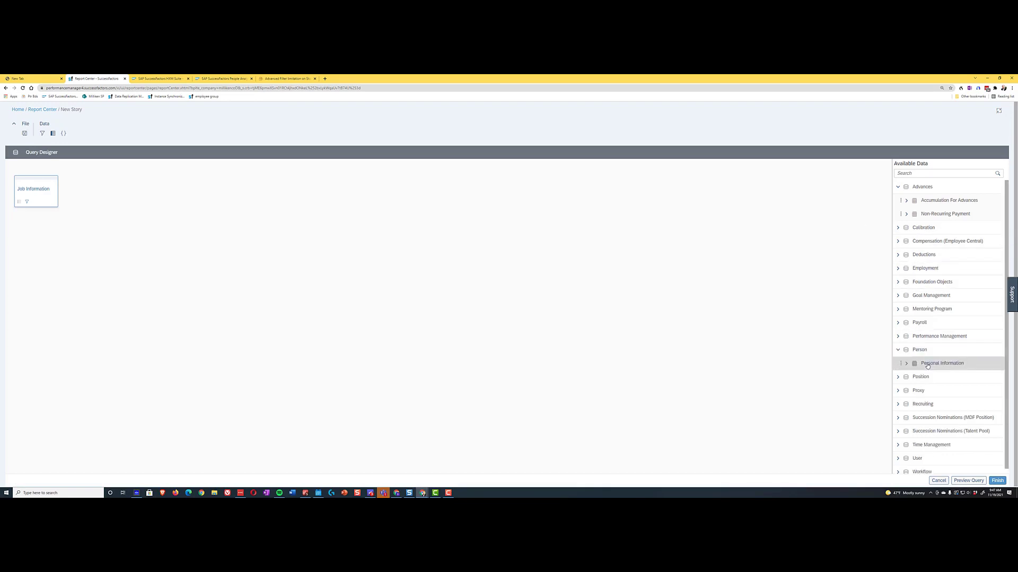
drag(941, 363, 237, 187)
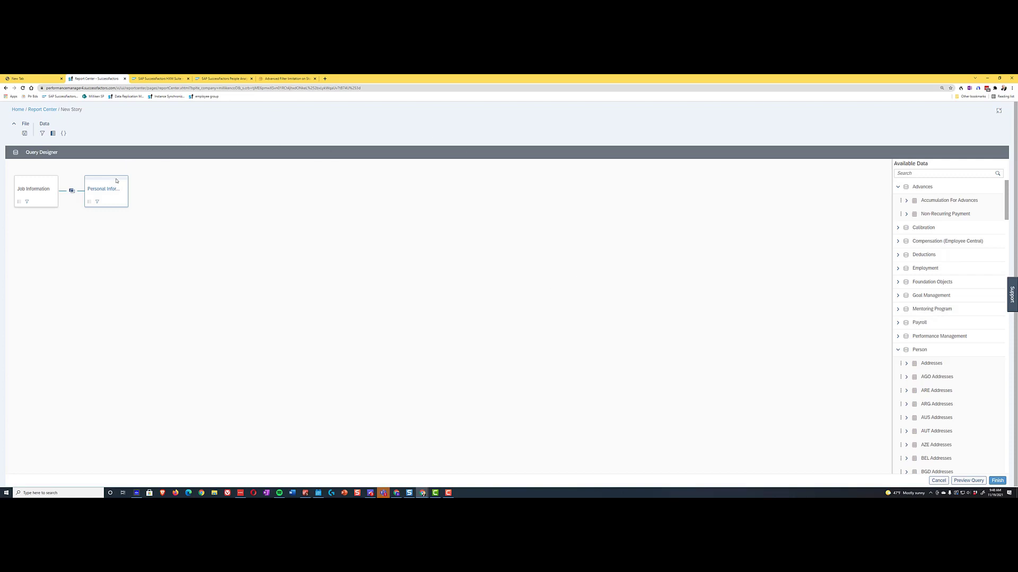
key(F10)
- Add the Business Unit Name and Job Title columns to Job Information
click(45, 201)
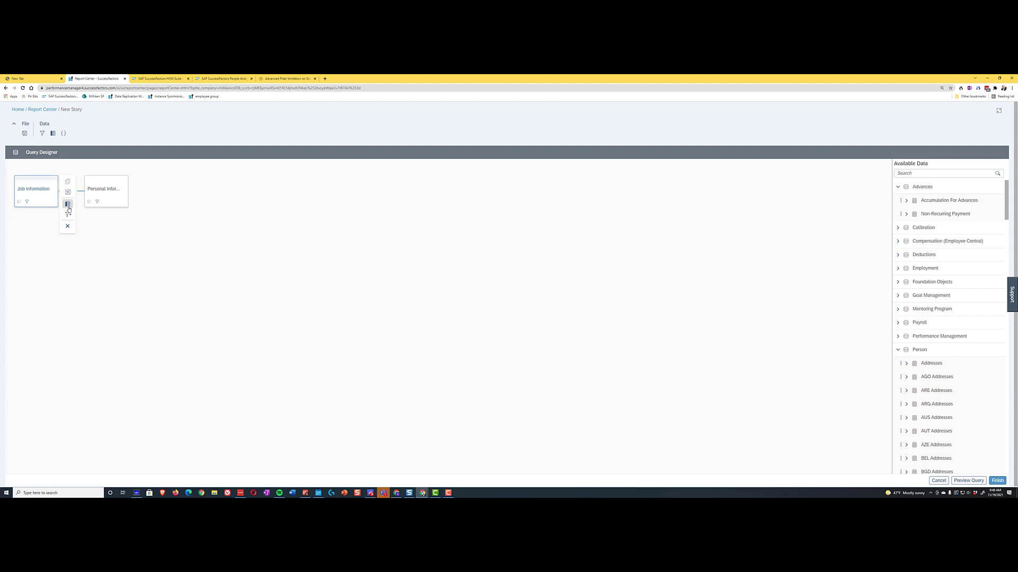
click(119, 191)
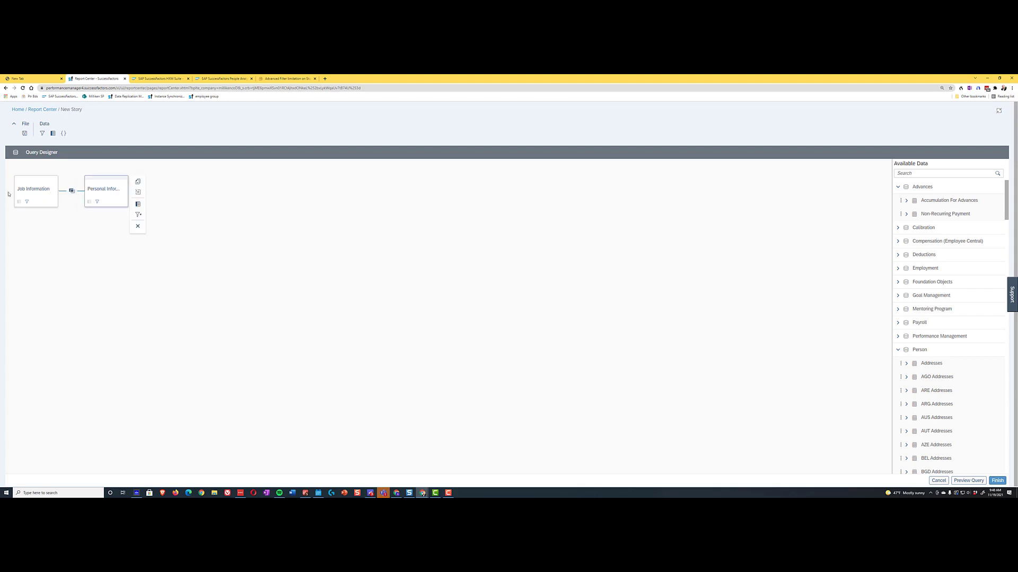
click(37, 188)
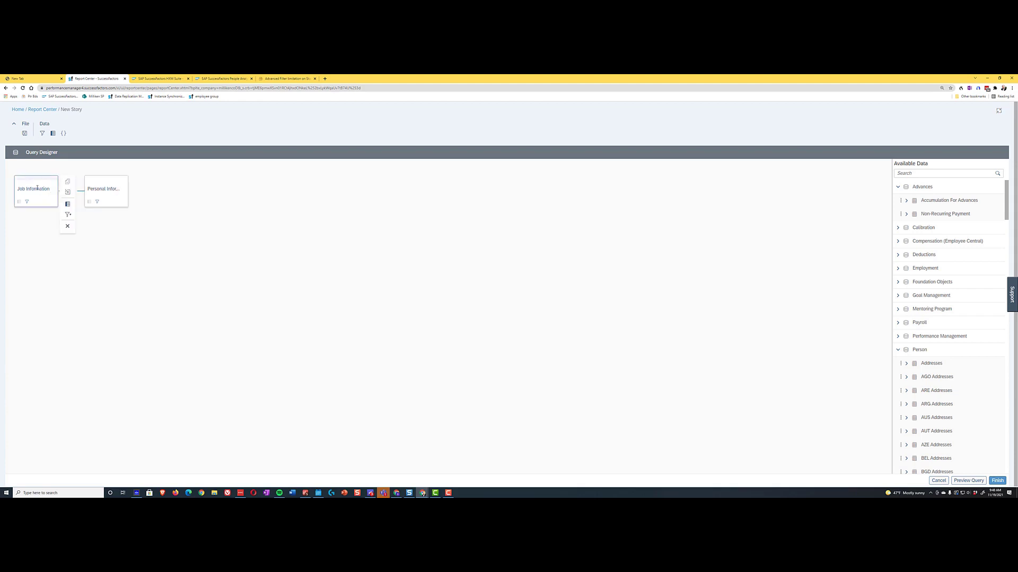
click(67, 204)
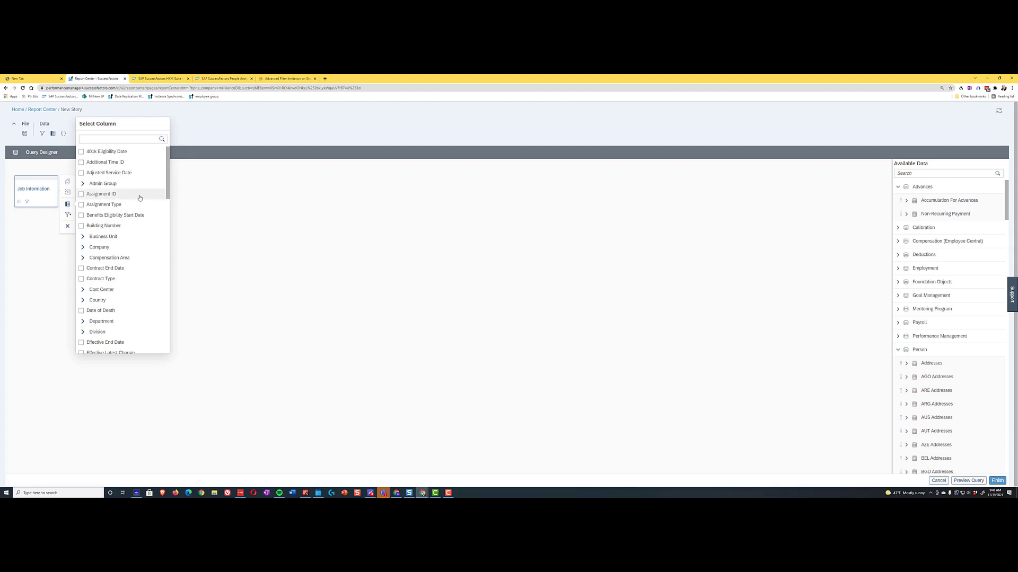
click(82, 237)
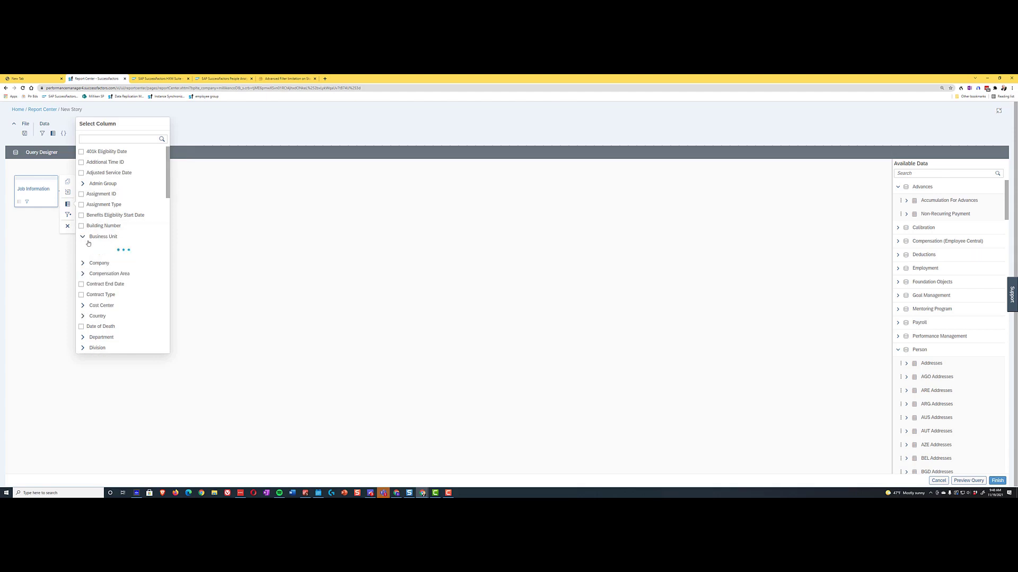
click(86, 258)
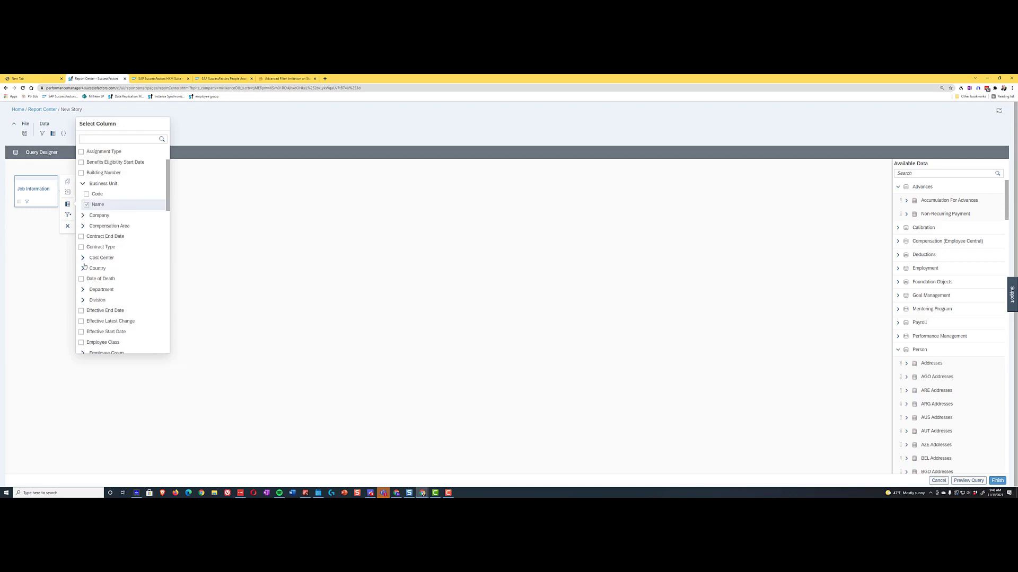
scroll(81, 265, down, 3)
scroll(81, 251, down, 1)
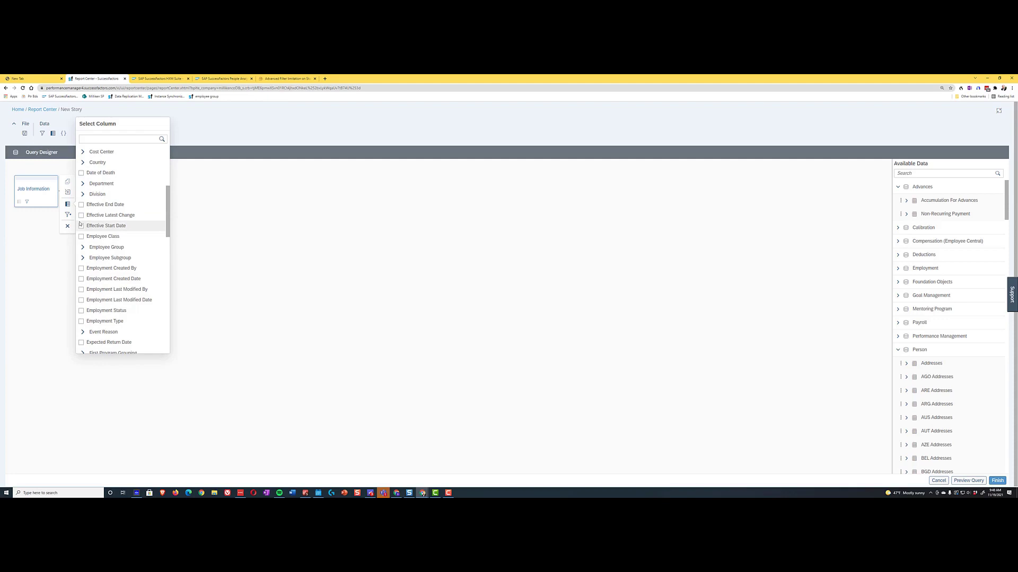
scroll(79, 223, down, 7)
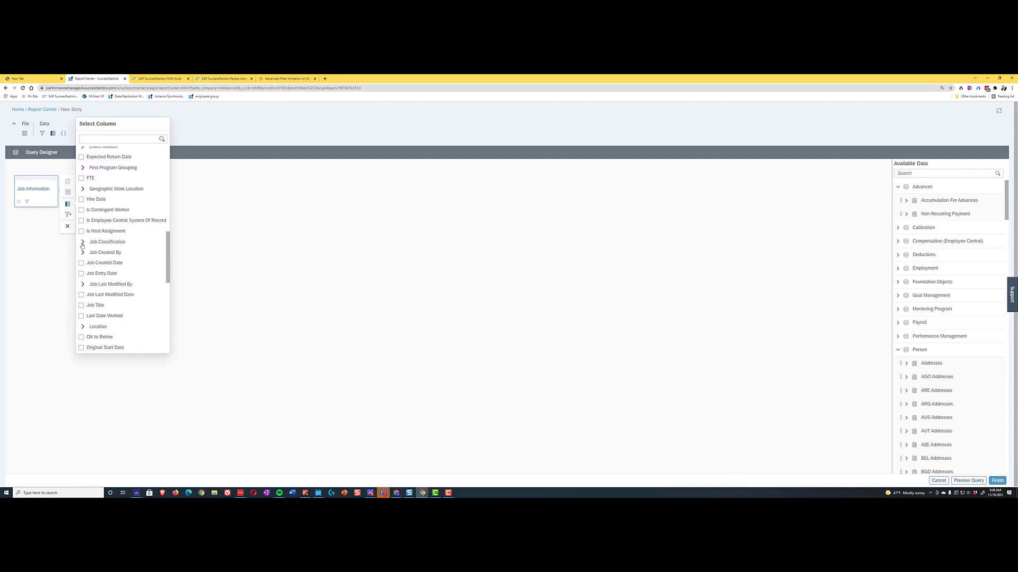
click(82, 243)
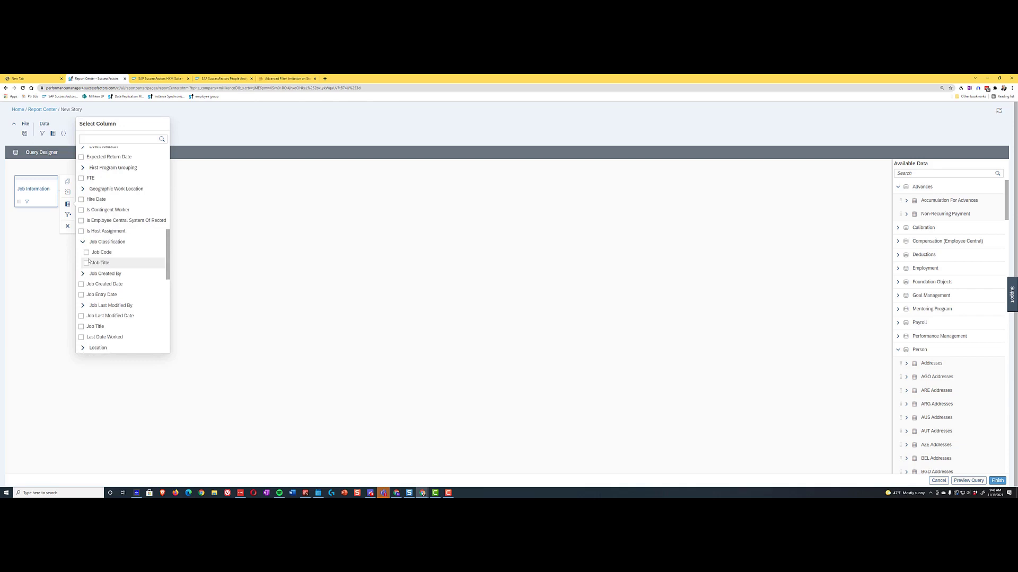
click(87, 265)
- Add the Location Name column to Job Information
scroll(89, 262, down, 2)
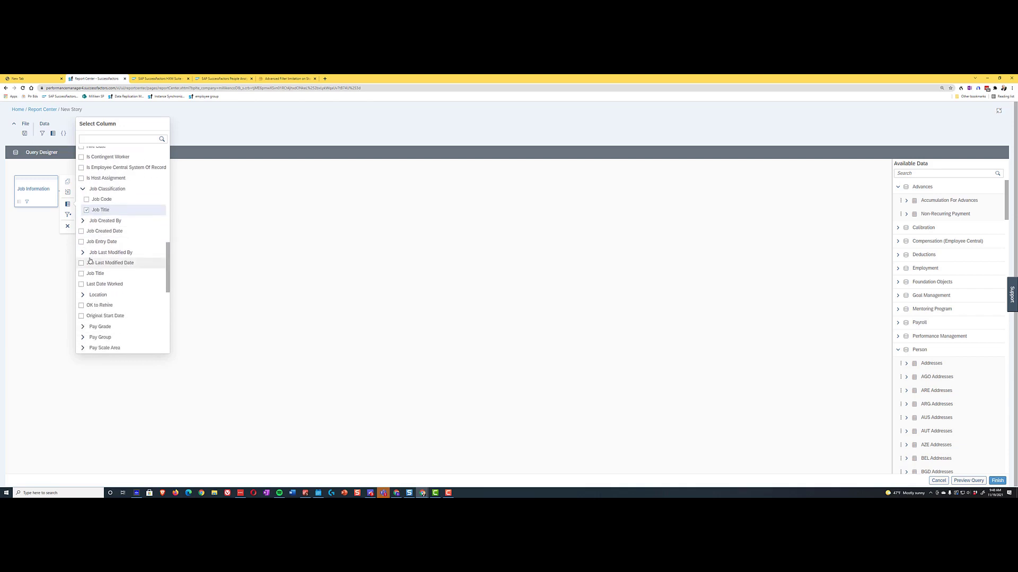
scroll(90, 260, up, 4)
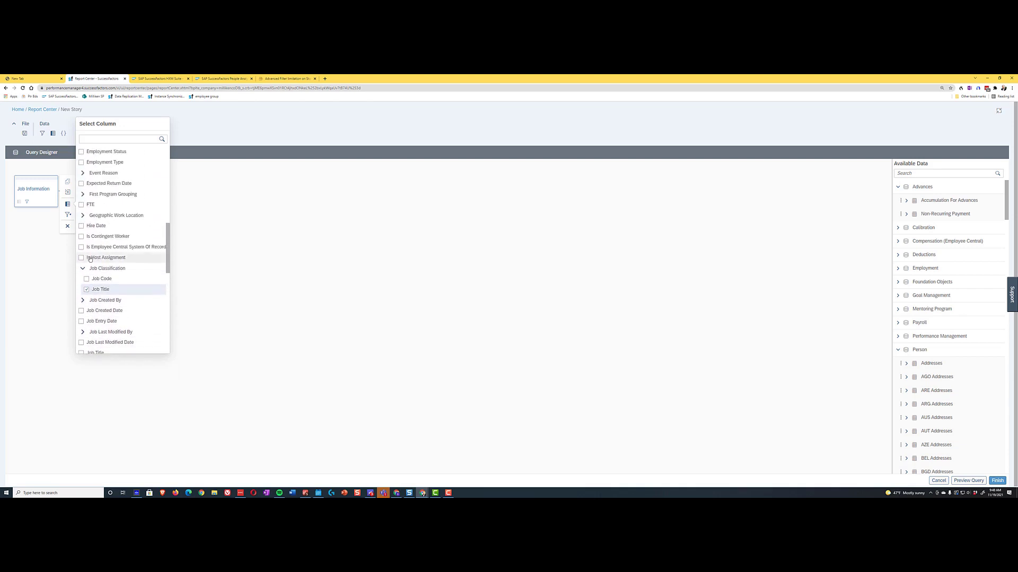
scroll(90, 260, up, 1)
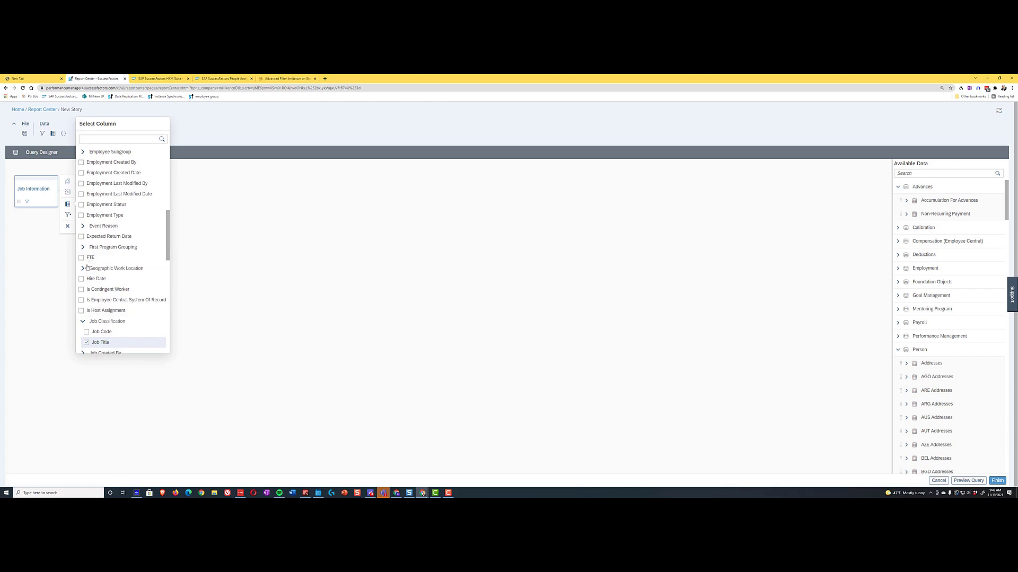
scroll(88, 268, down, 3)
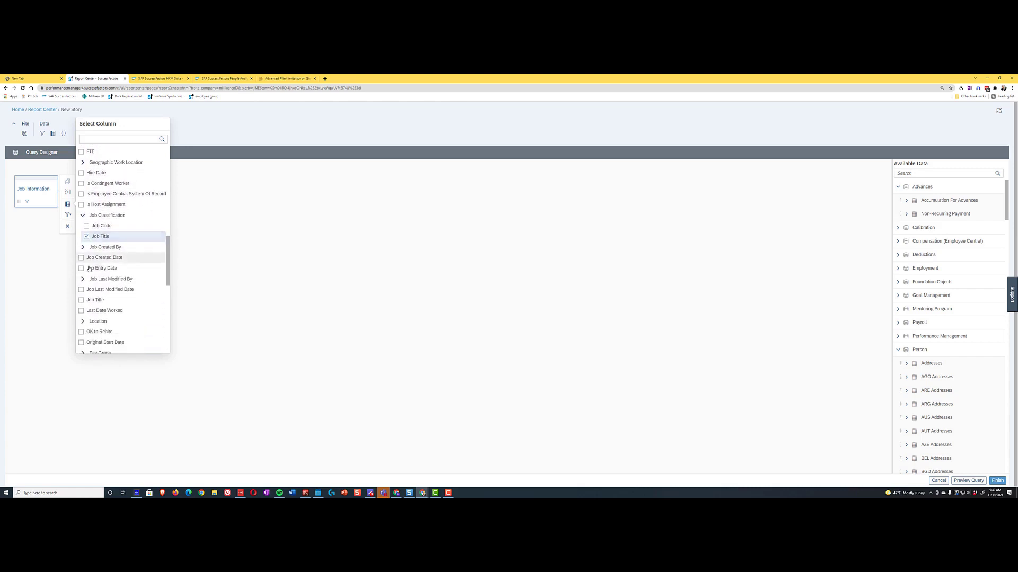
click(81, 331)
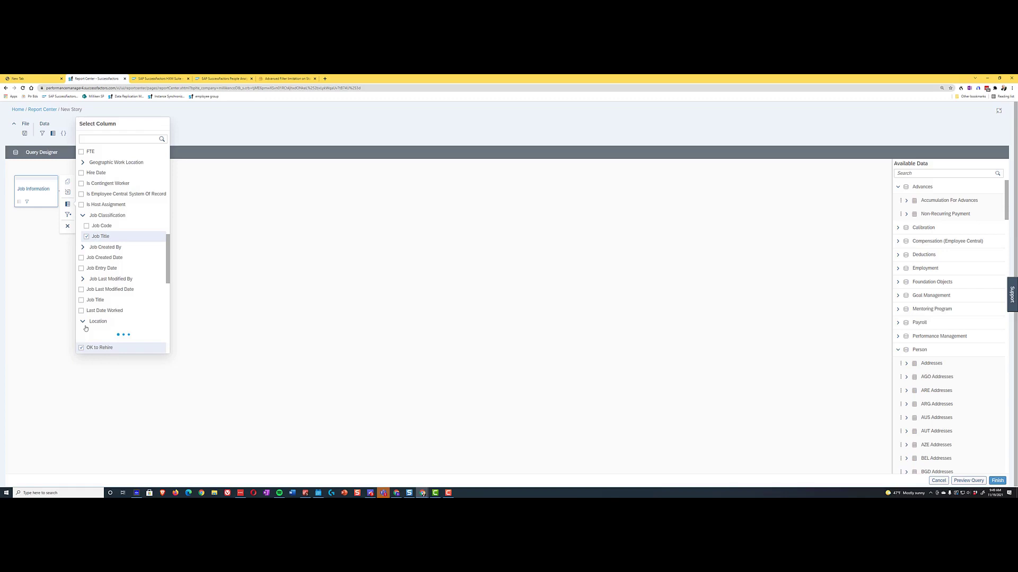
scroll(85, 307, down, 2)
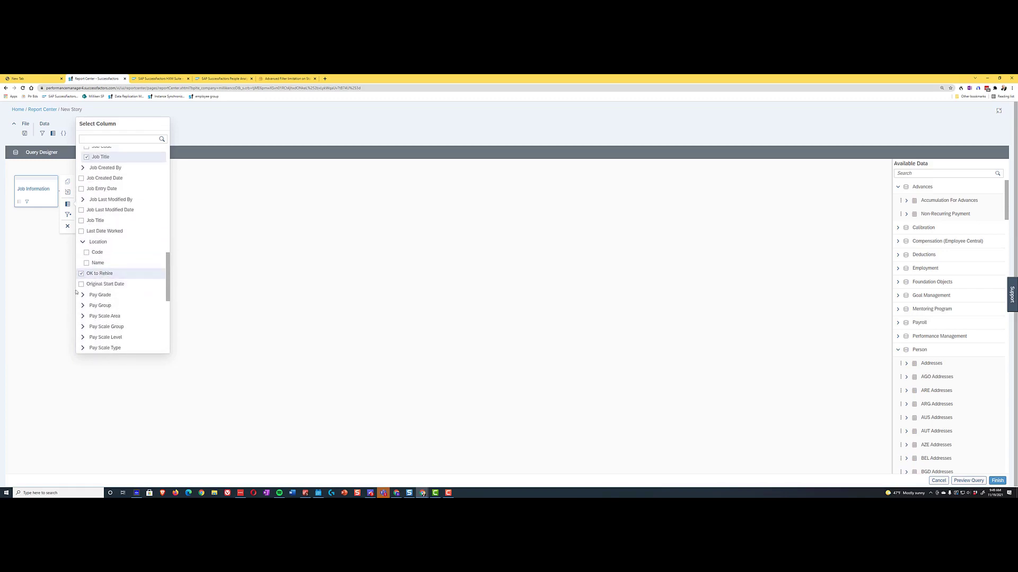
click(93, 263)
- Add the Position Title and Position Code columns to Job Information
scroll(114, 270, down, 2)
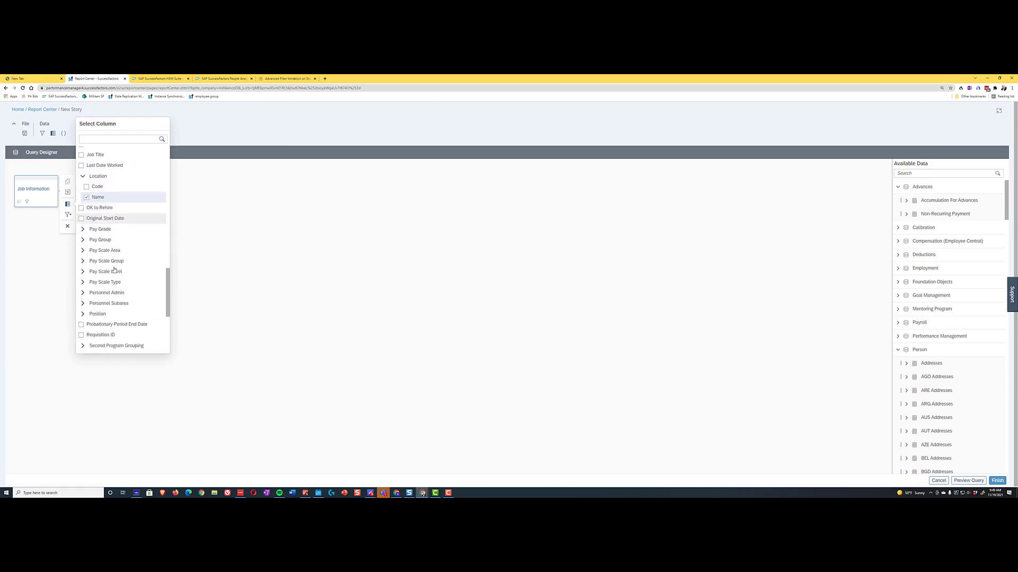
scroll(114, 269, down, 2)
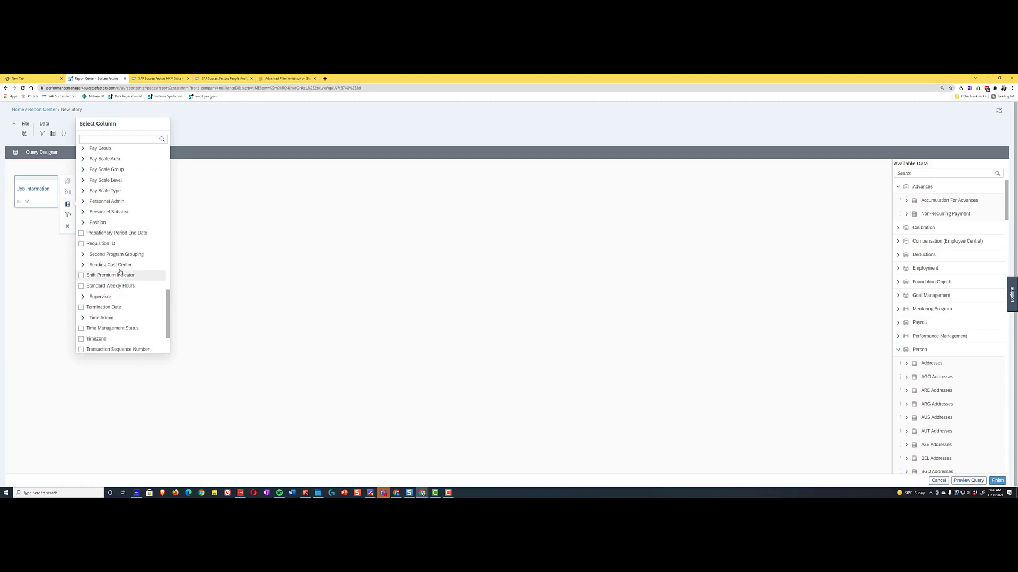
scroll(120, 272, up, 4)
scroll(116, 264, up, 1)
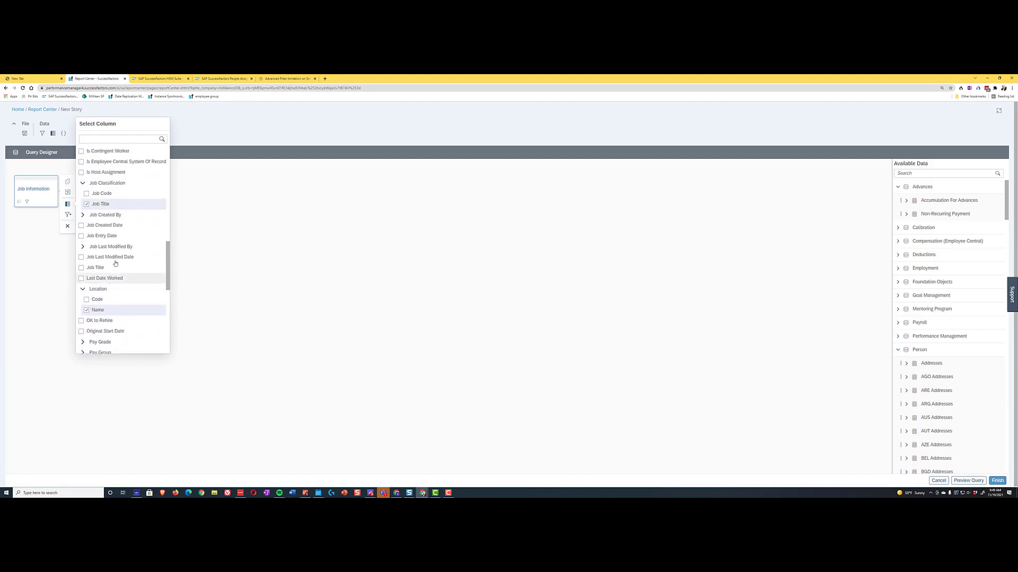
scroll(116, 264, up, 1)
scroll(115, 265, down, 5)
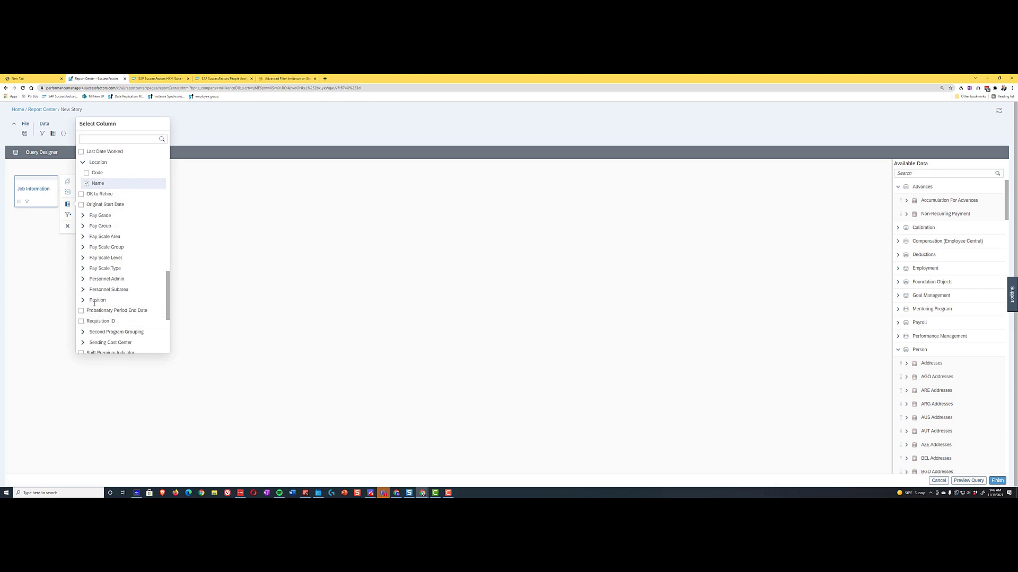
click(83, 300)
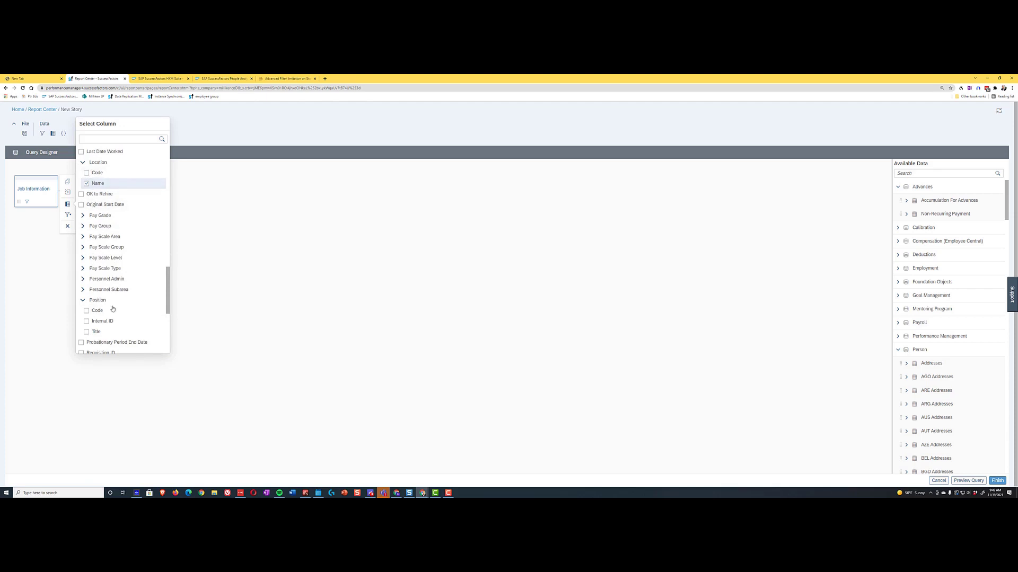
click(87, 333)
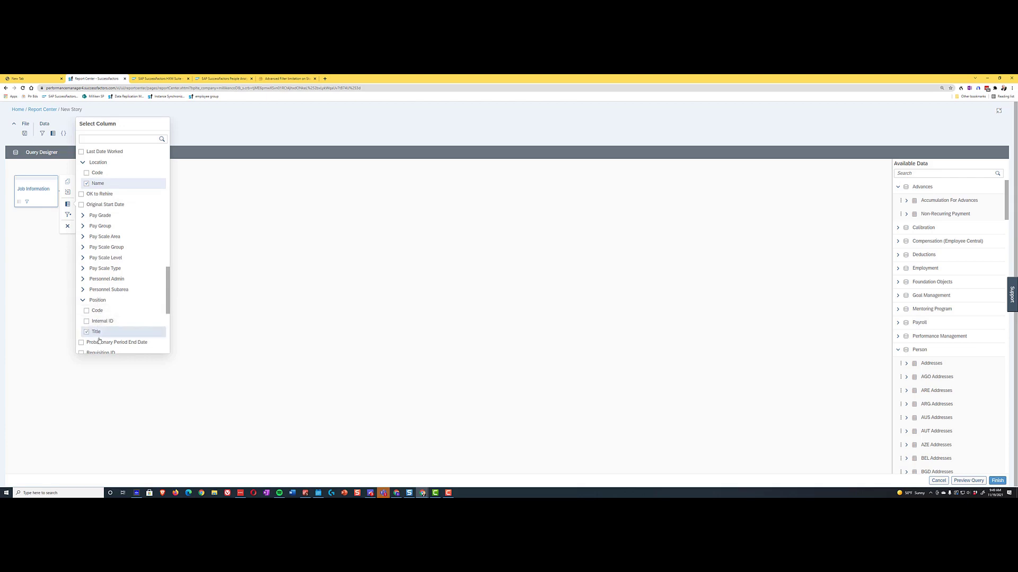
click(87, 311)
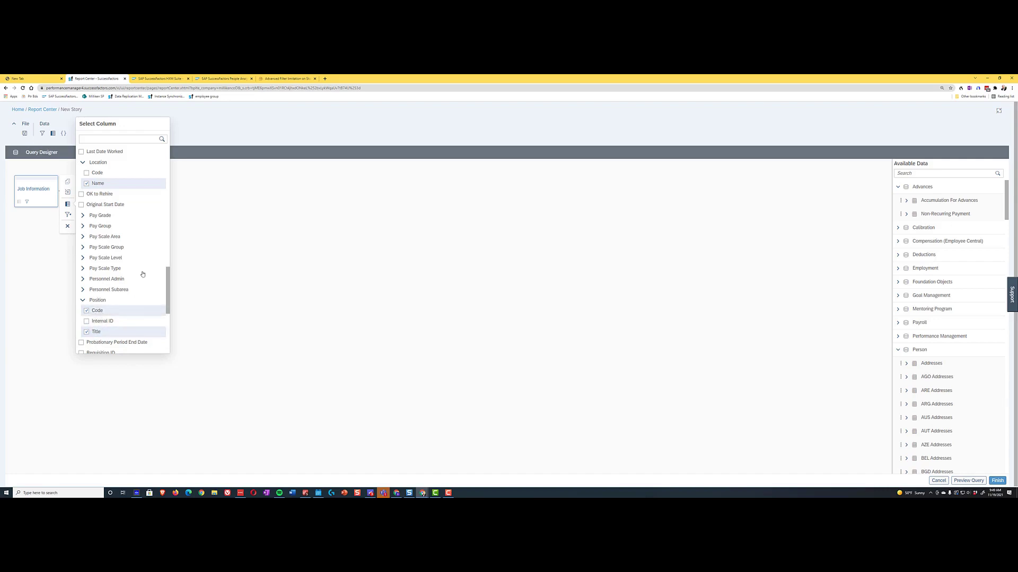
- Confirm Business Unit Name and Job Title are checked, then close the Job Information column chooser
drag(166, 283, 172, 188)
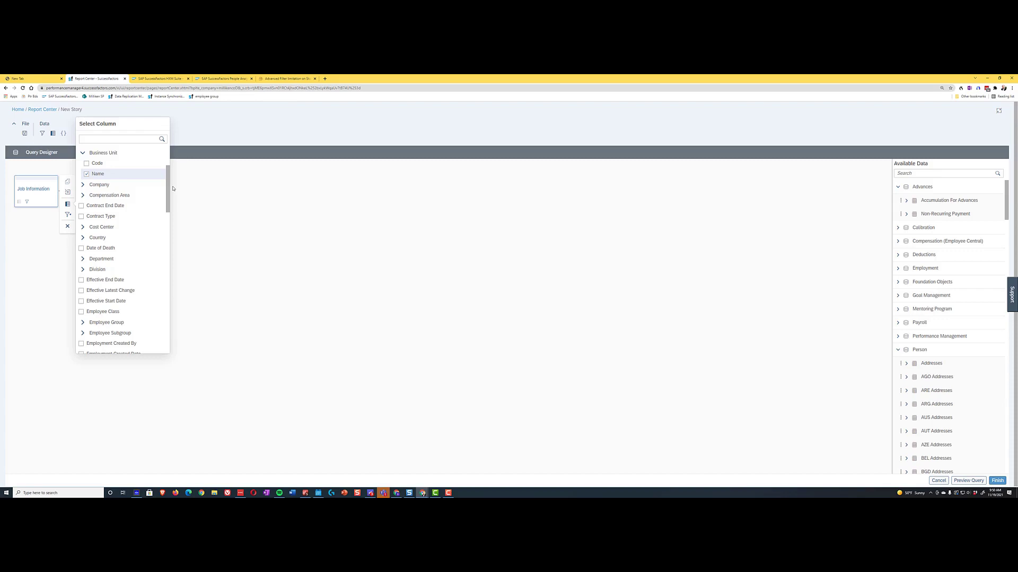
drag(167, 170, 168, 175)
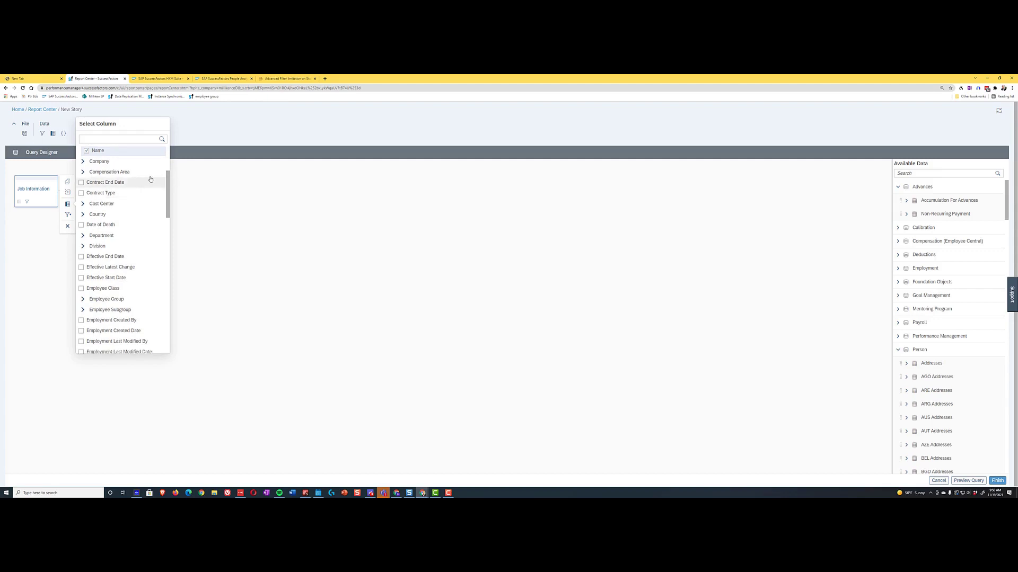
scroll(151, 179, down, 3)
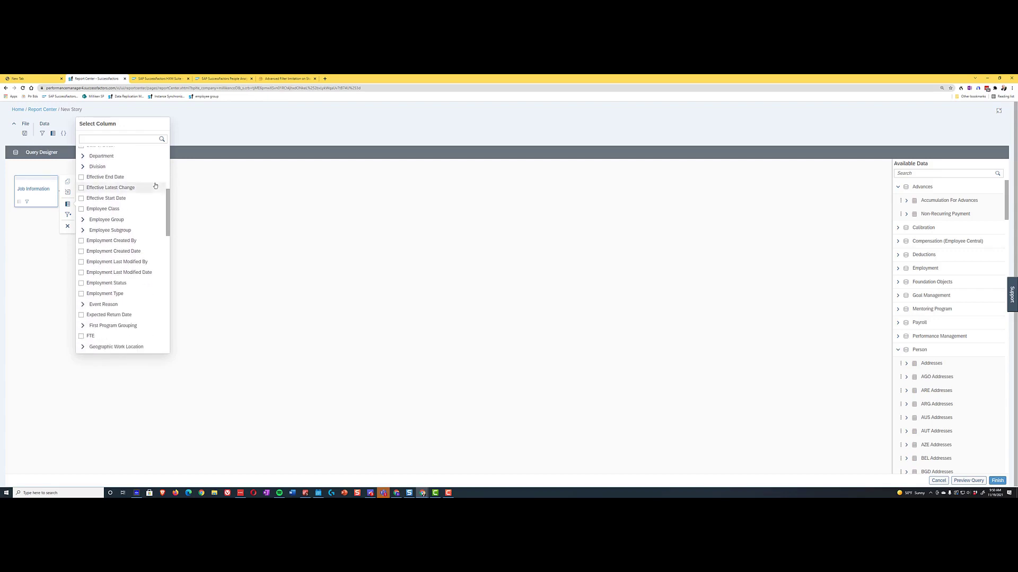
scroll(154, 187, down, 2)
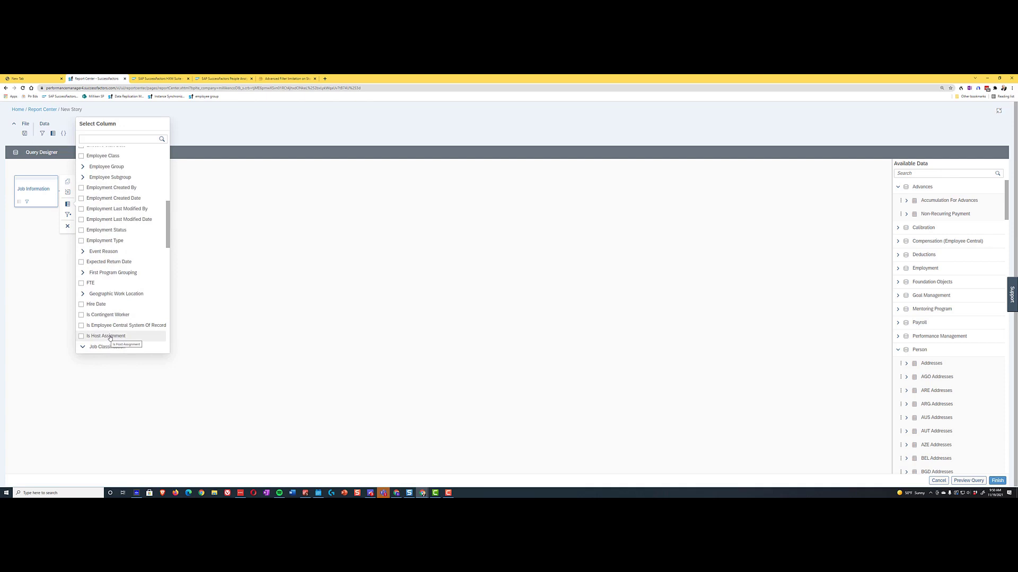
scroll(116, 318, down, 1)
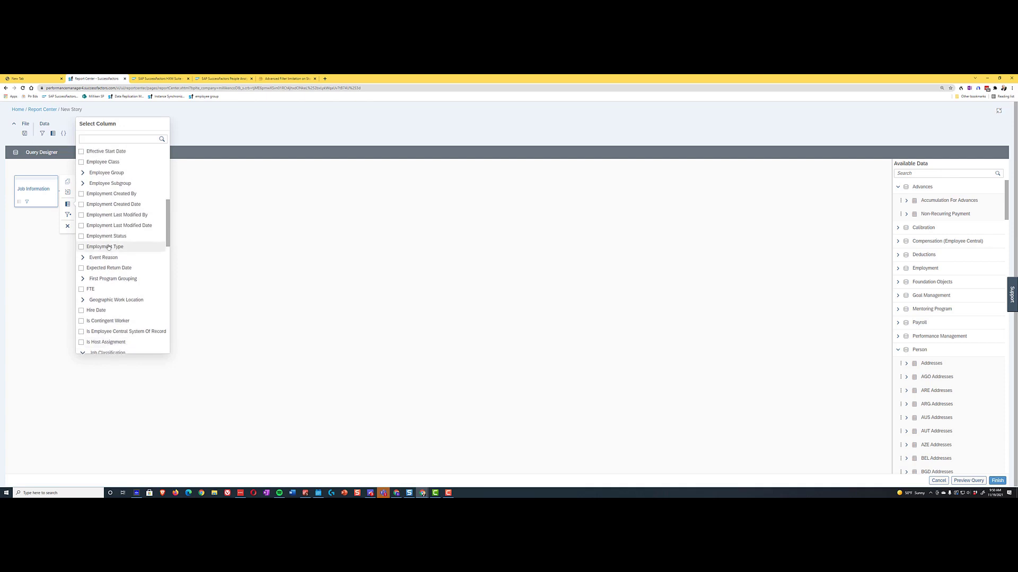
click(41, 227)
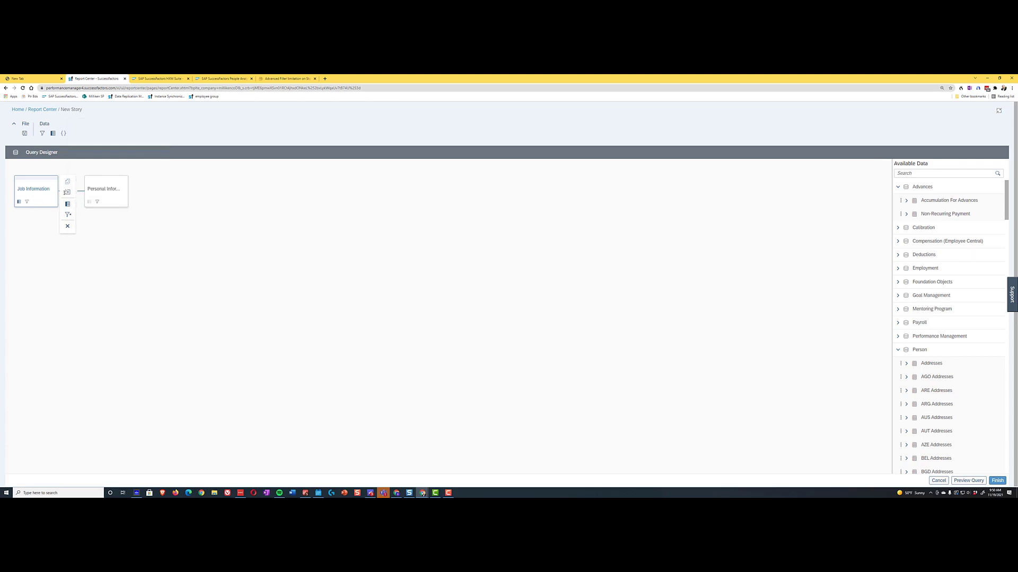
- Check Last Name, Preferred Name and Person ID External in the Personal Information column list
click(111, 192)
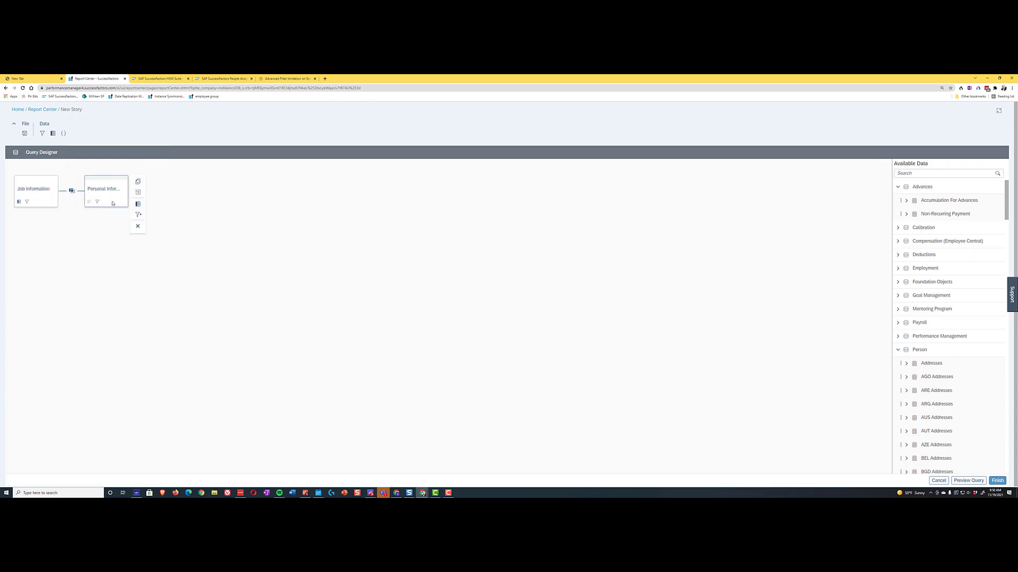
click(139, 204)
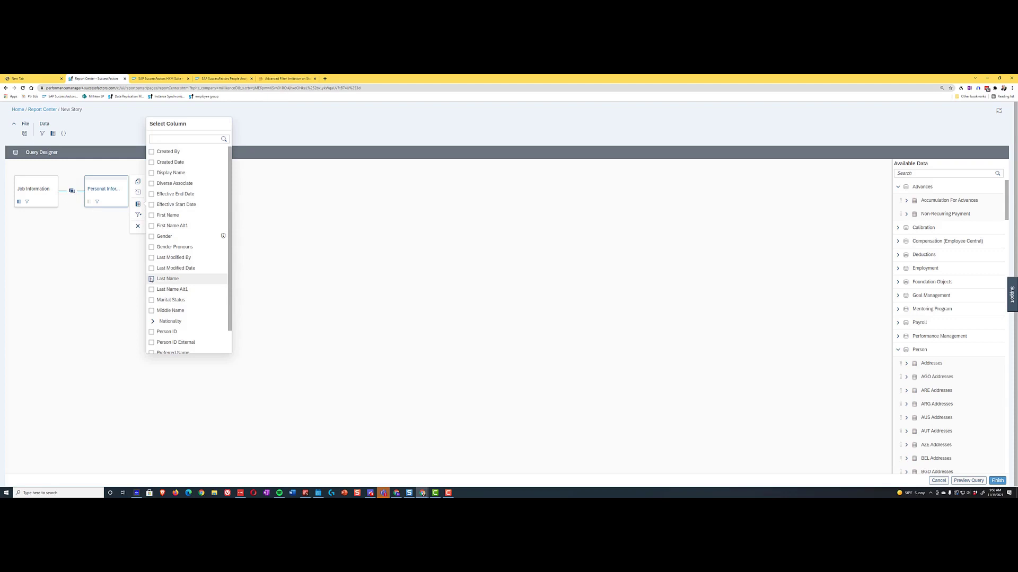
click(151, 279)
scroll(153, 328, down, 2)
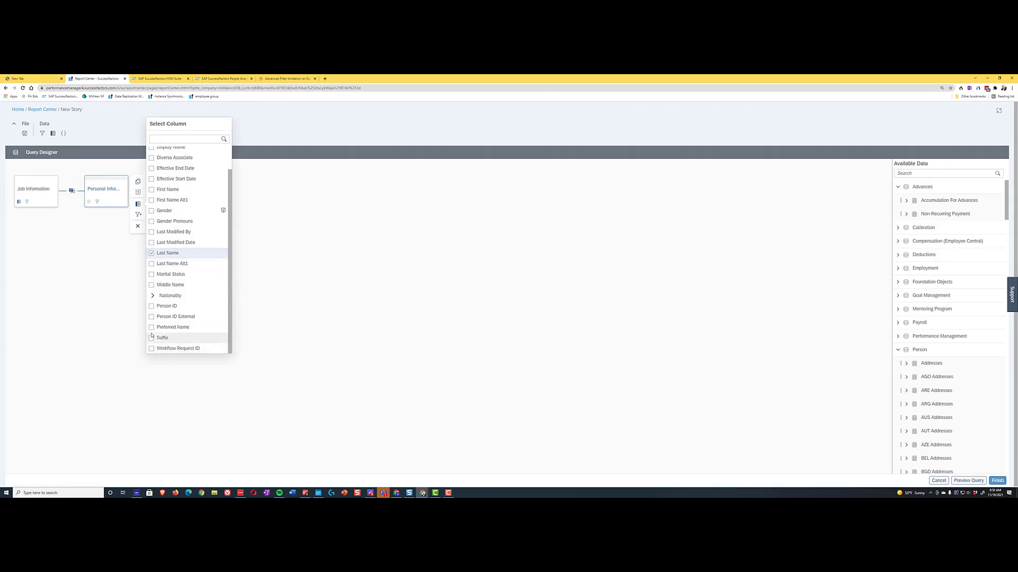
click(152, 327)
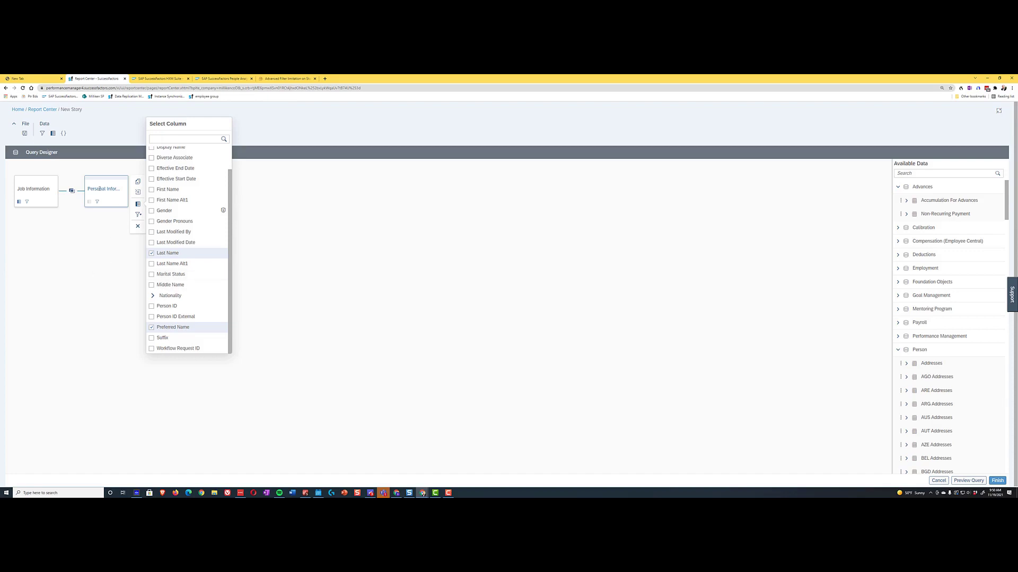
scroll(180, 181, up, 2)
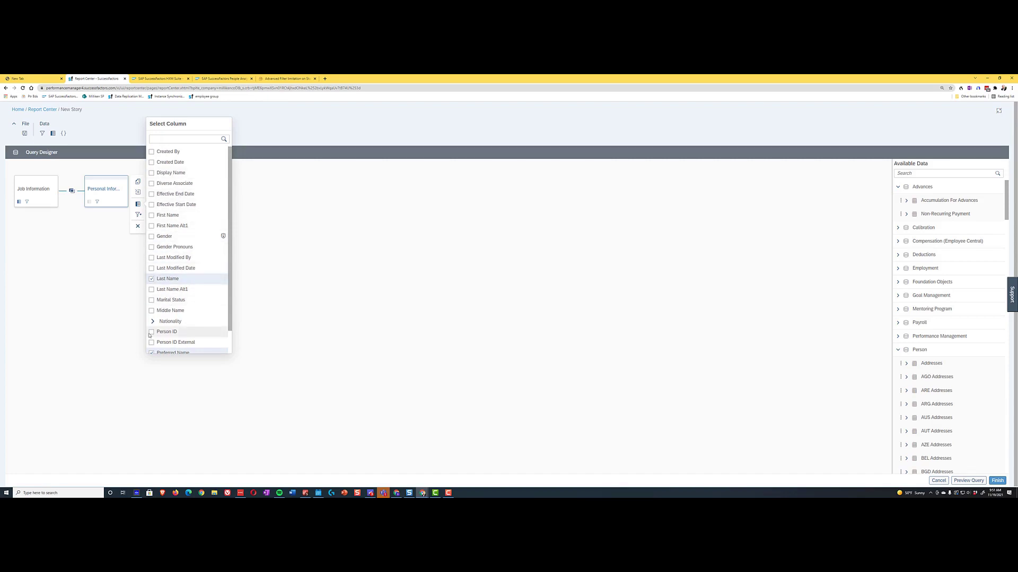
scroll(153, 331, down, 2)
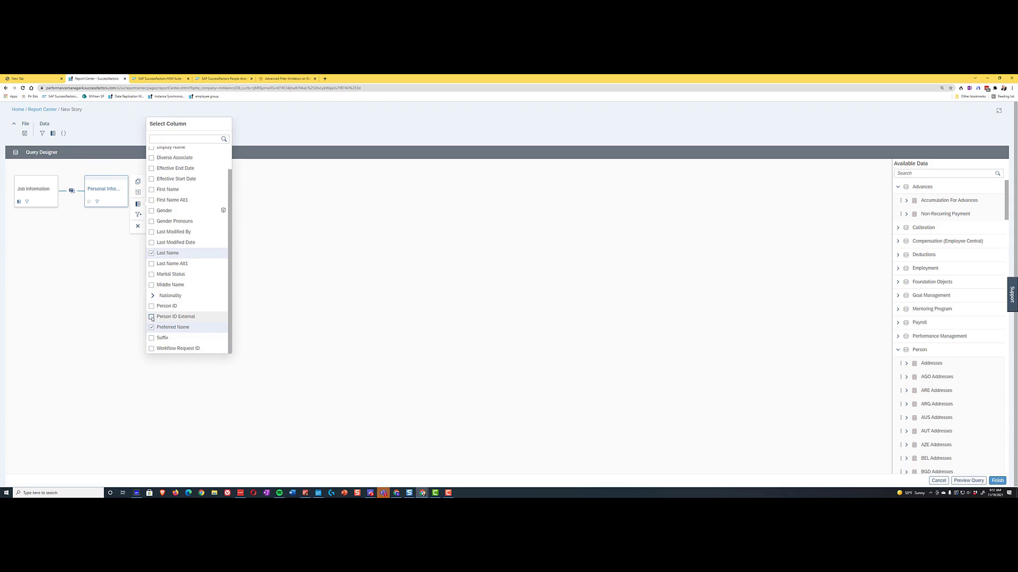
click(152, 318)
click(127, 278)
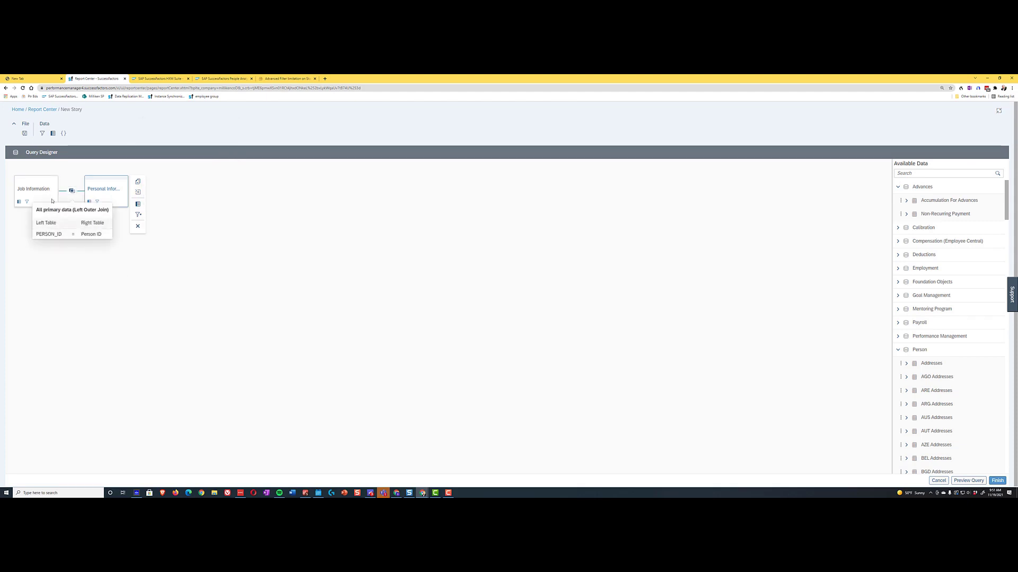
click(53, 134)
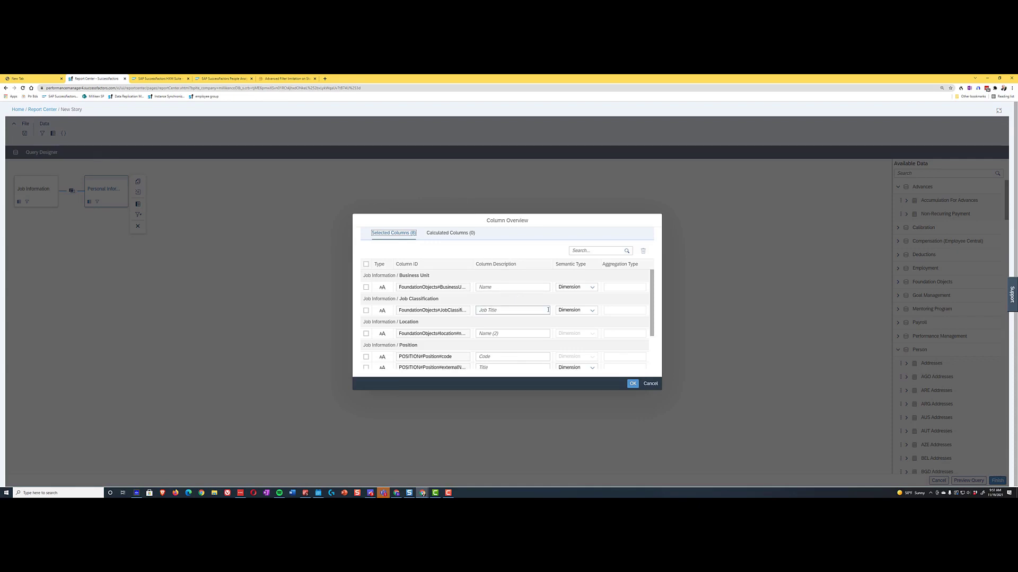
scroll(536, 307, down, 2)
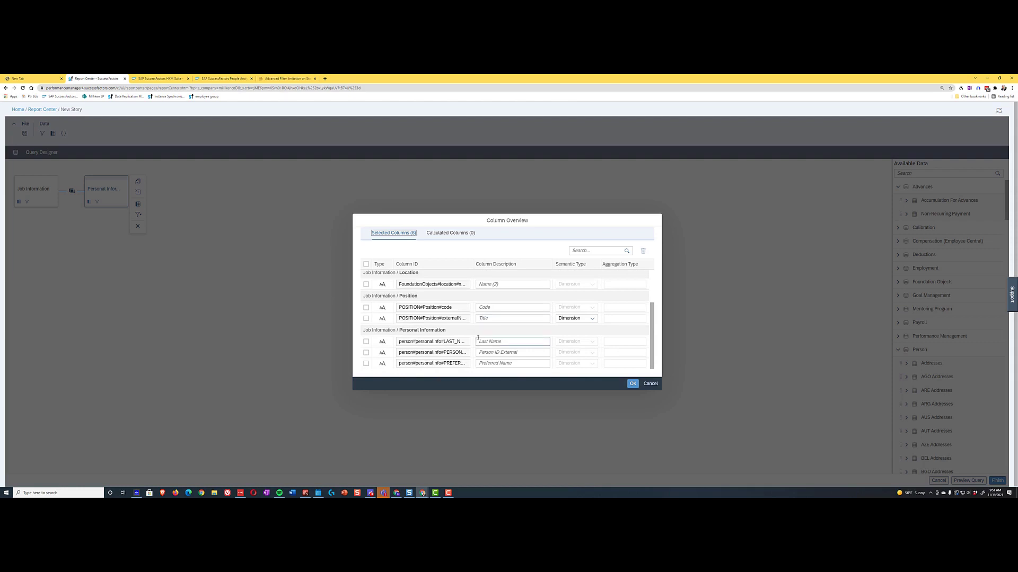
scroll(450, 306, up, 3)
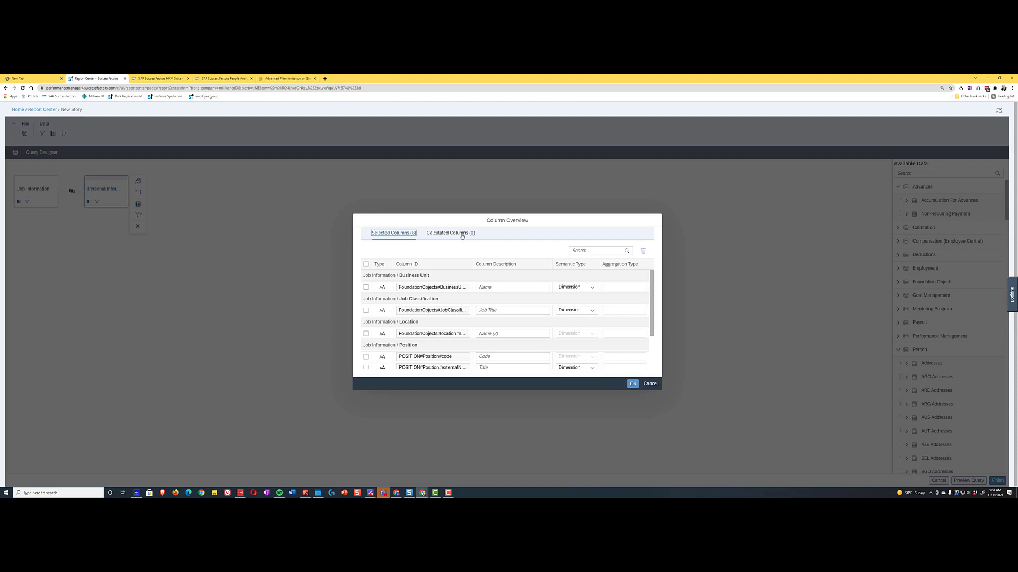
scroll(445, 262, down, 2)
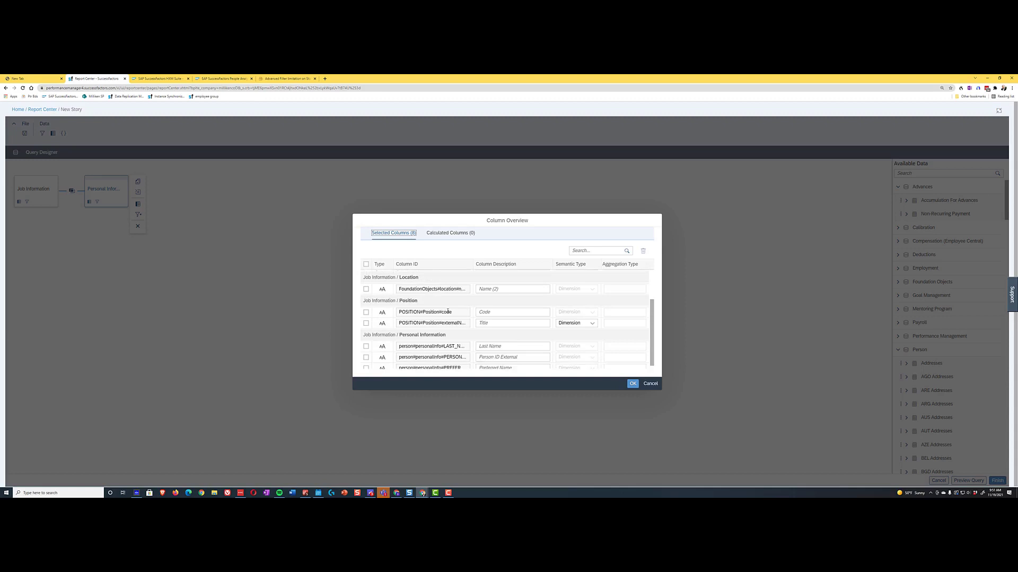
scroll(444, 262, up, 2)
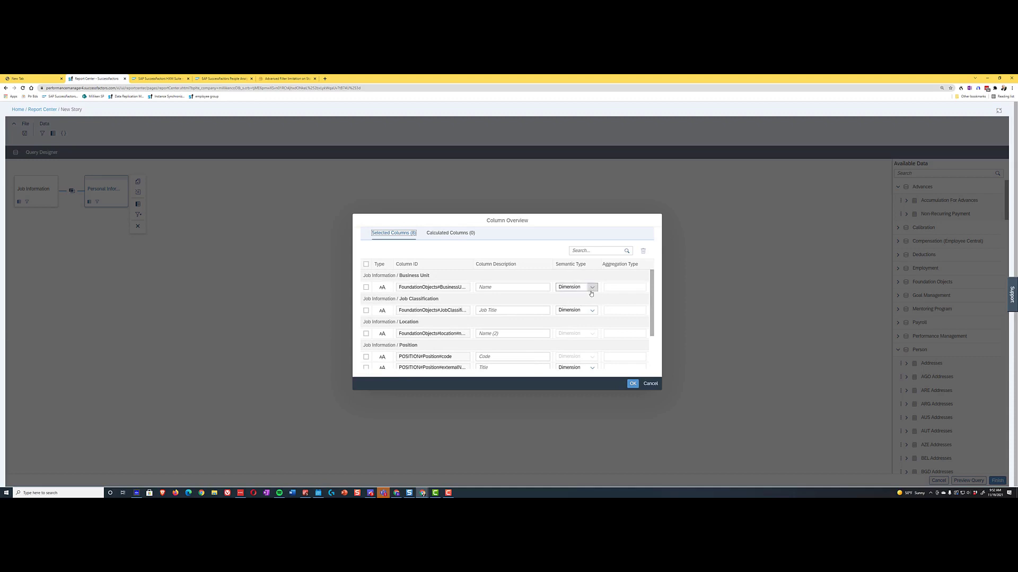
click(485, 335)
scroll(477, 318, down, 1)
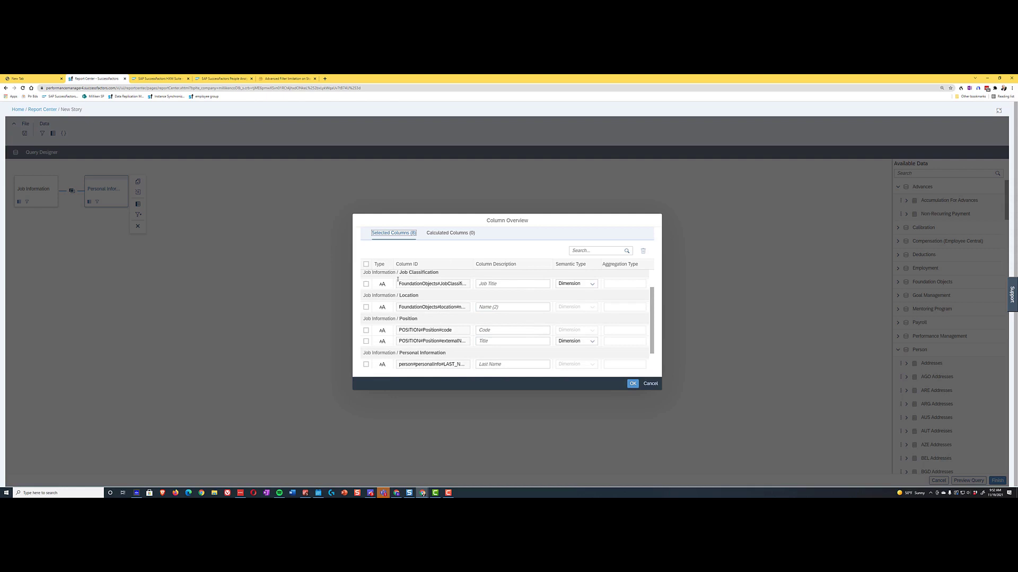
click(631, 383)
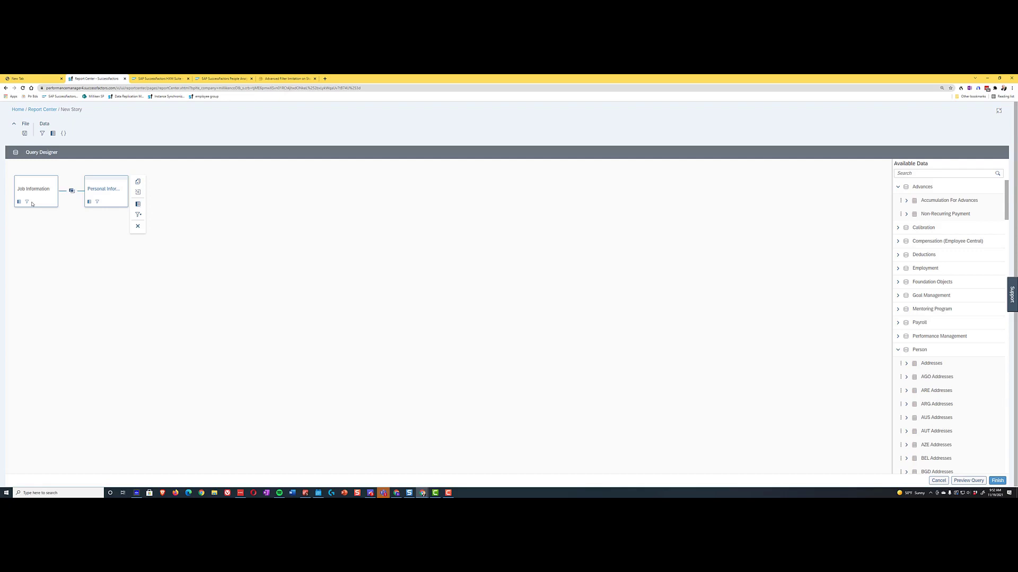
- Select Job Information and show its filter type choices
click(35, 202)
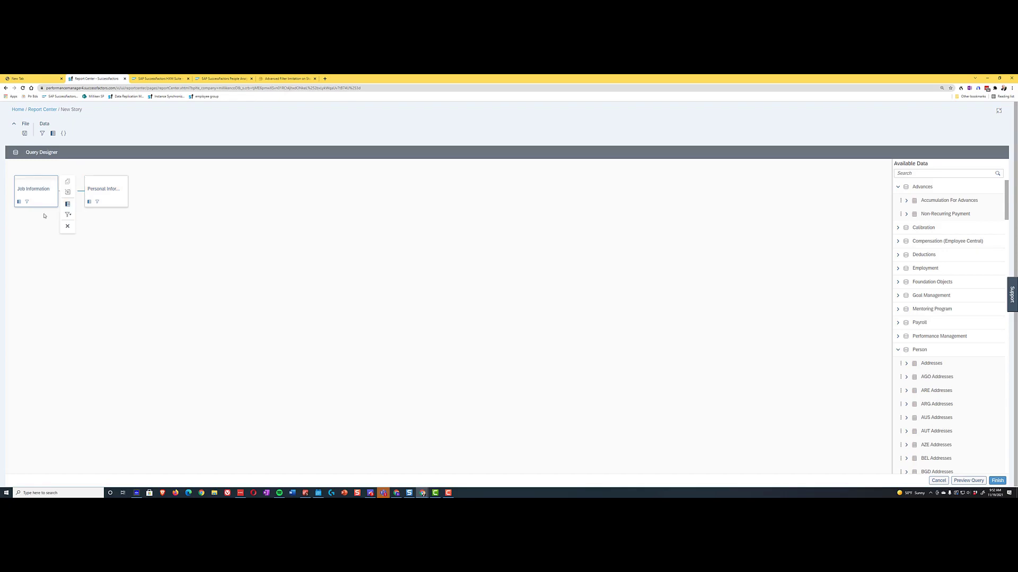
click(42, 134)
click(67, 214)
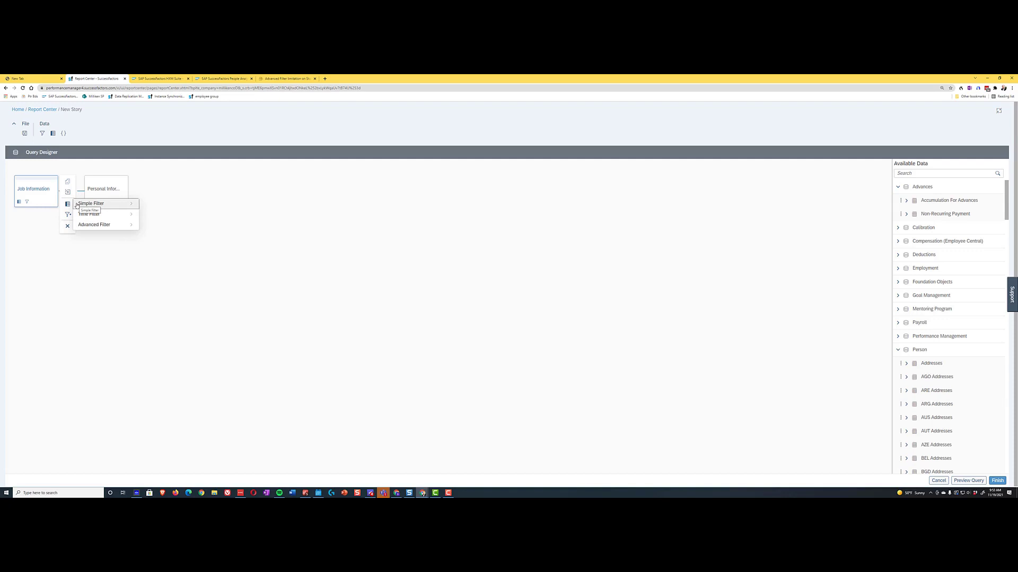
- Search 'locat' in a Job Information simple filter and inspect Location, finding only 'No data'
click(77, 204)
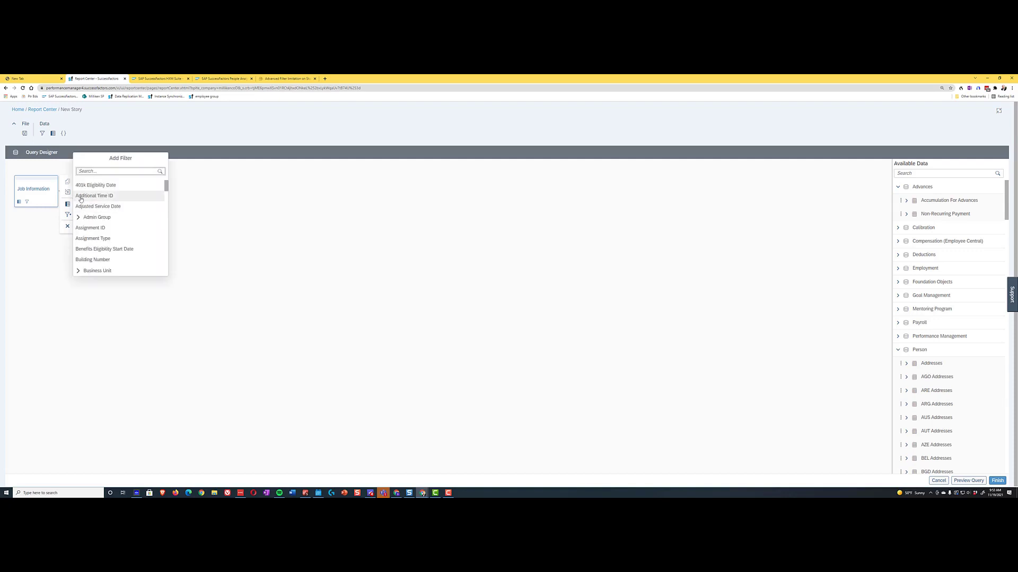
text(locat)
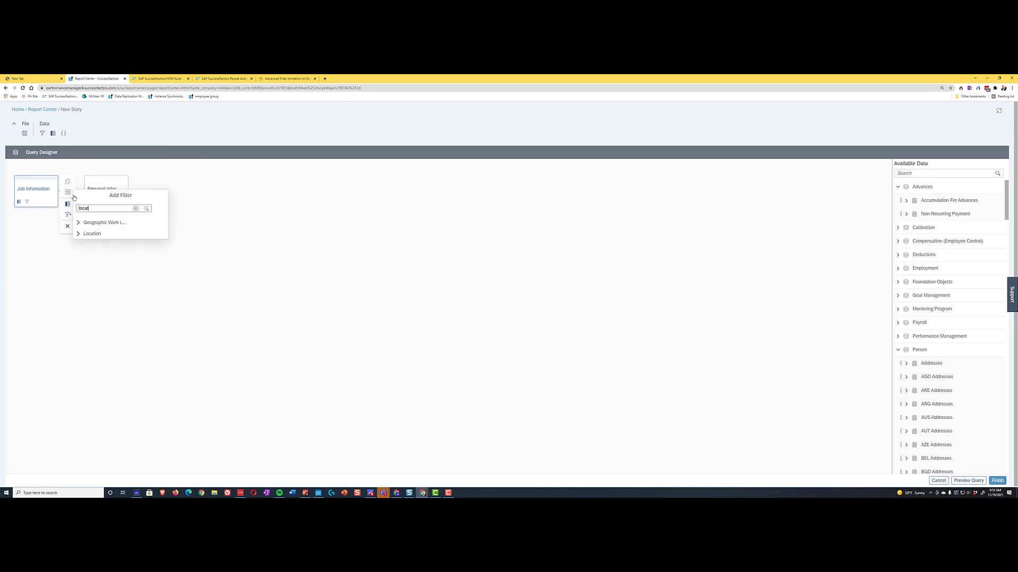
click(79, 234)
click(94, 231)
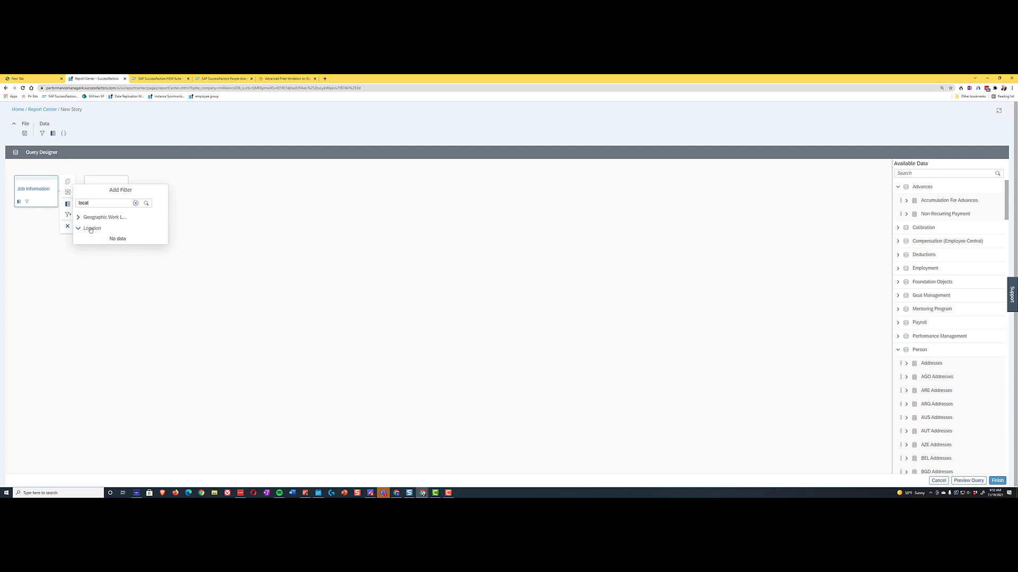
click(79, 229)
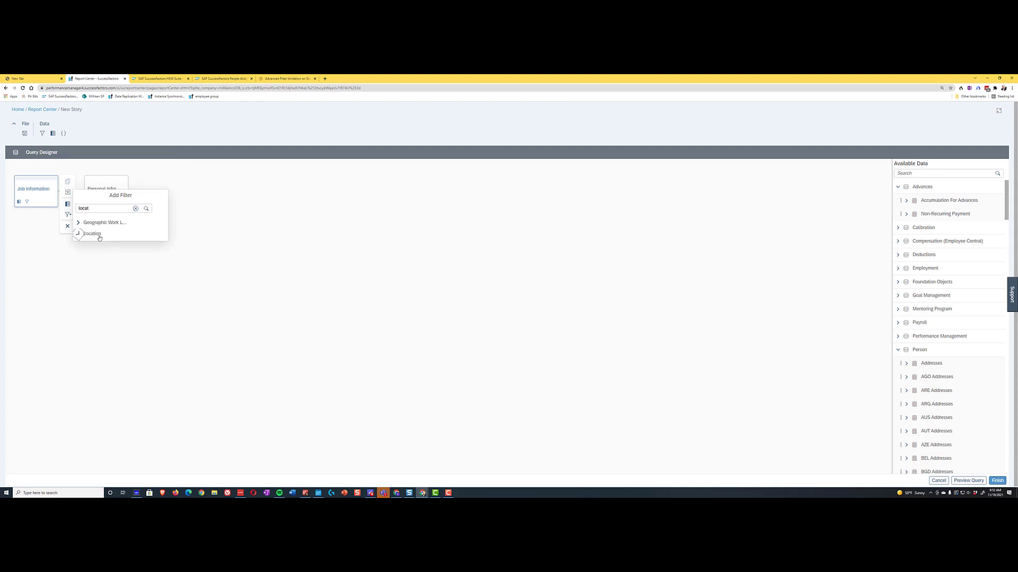
click(95, 234)
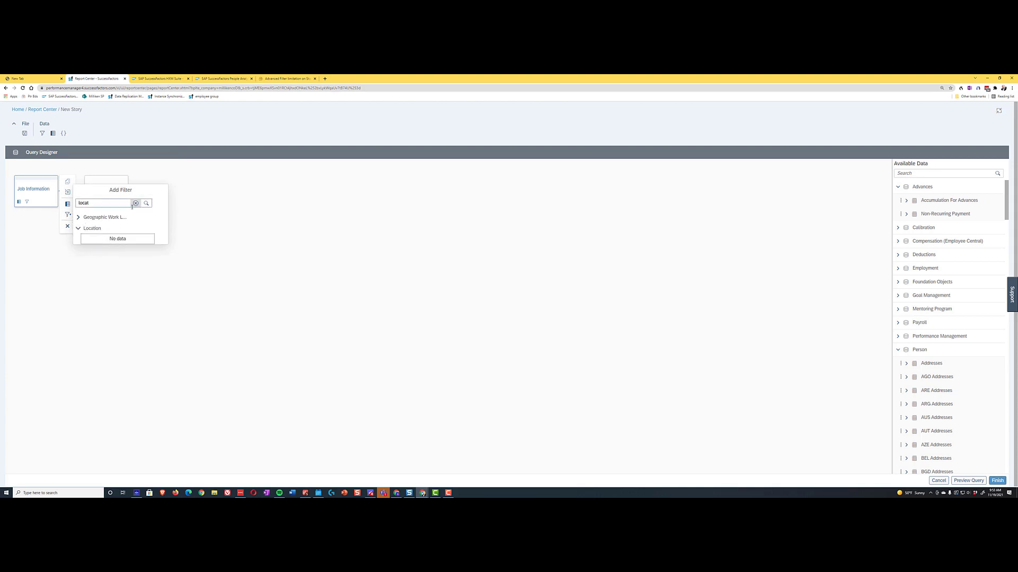
drag(123, 230, 81, 229)
click(43, 205)
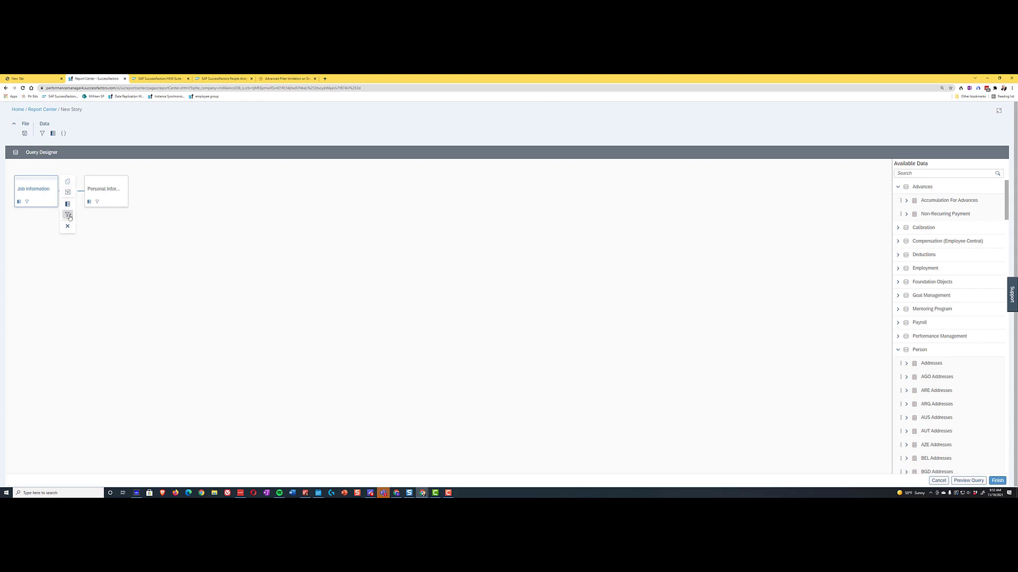
- Retry the simple filter with 'Loc', find no Location values, and close the field list
click(68, 214)
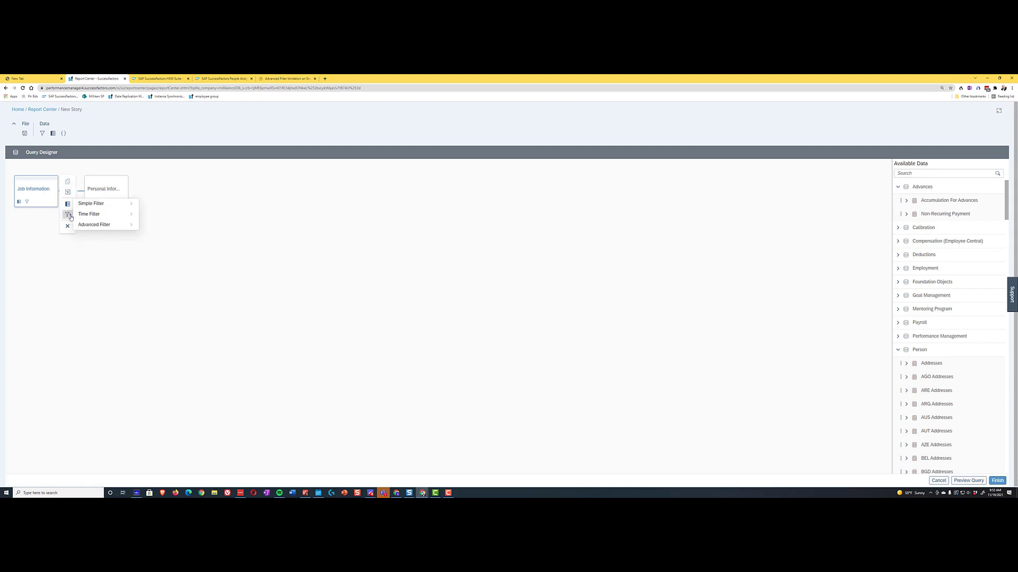
click(130, 204)
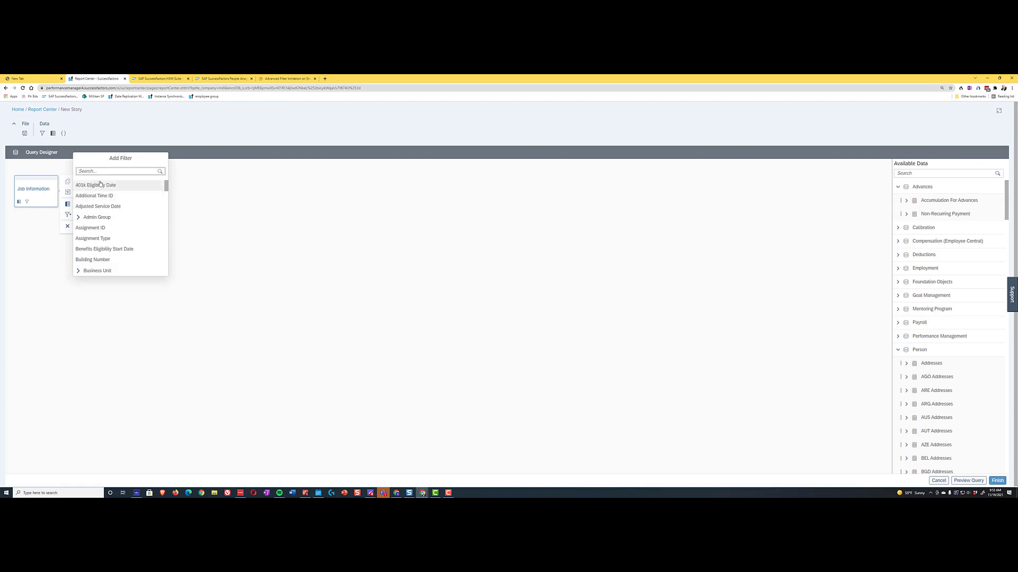
text(Loca)
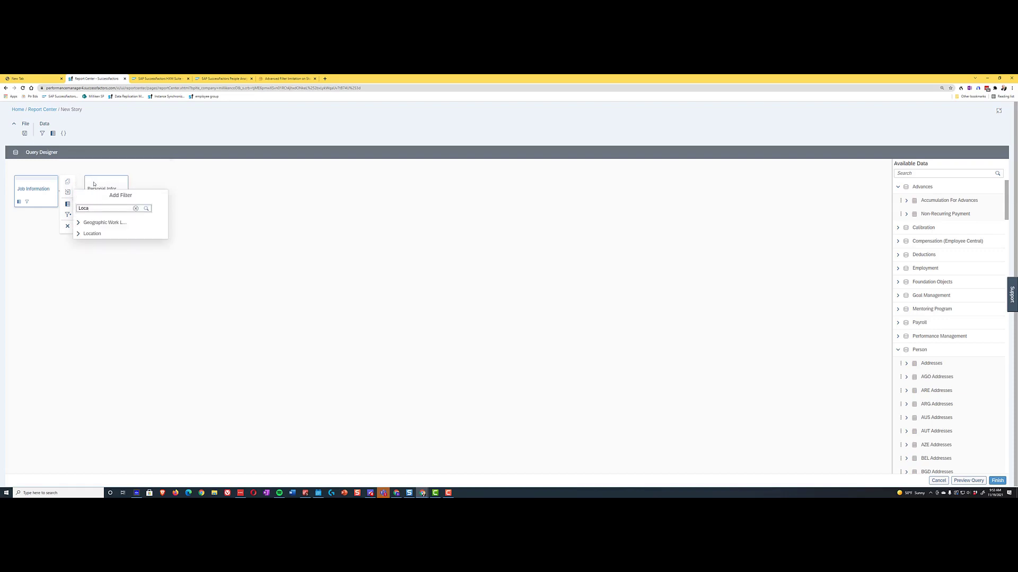
click(87, 234)
click(108, 239)
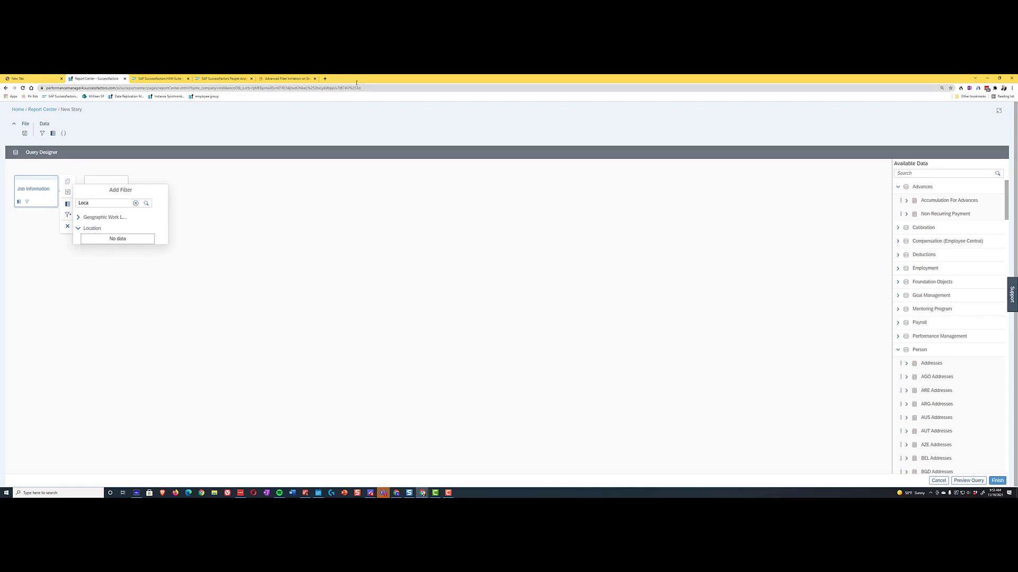
click(352, 112)
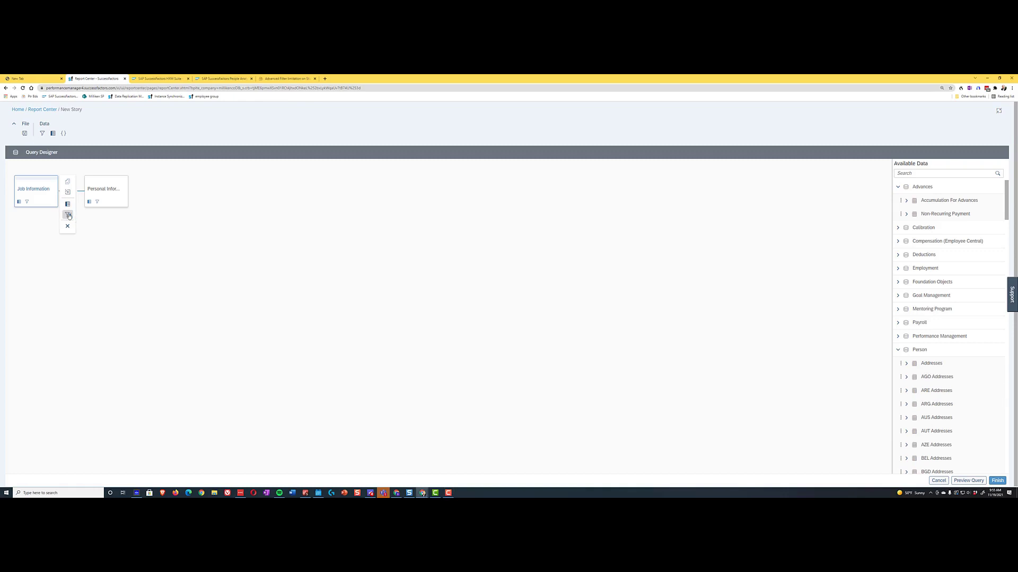
- Start a Job Information simple filter on the Location Code field
click(68, 215)
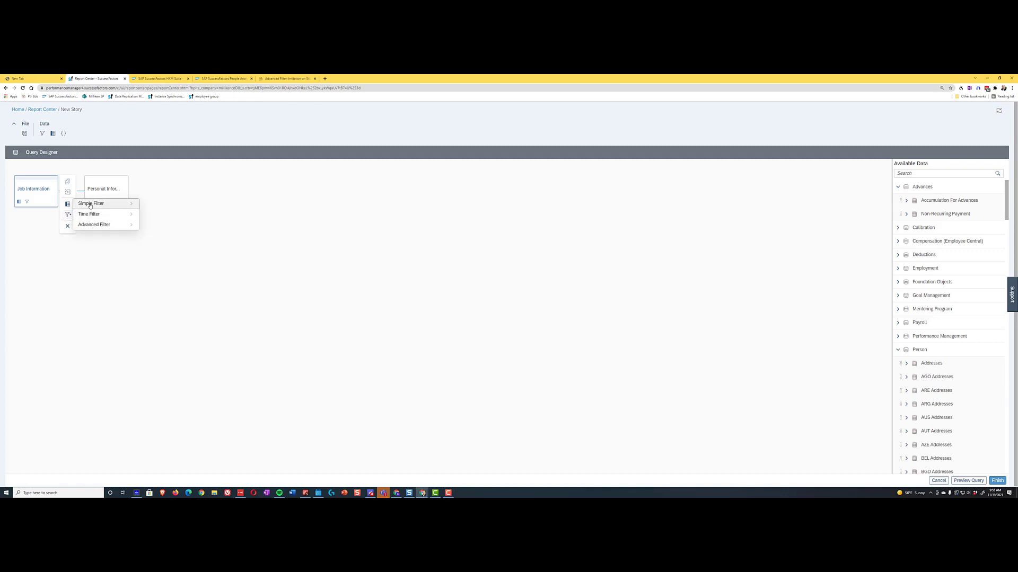
click(90, 205)
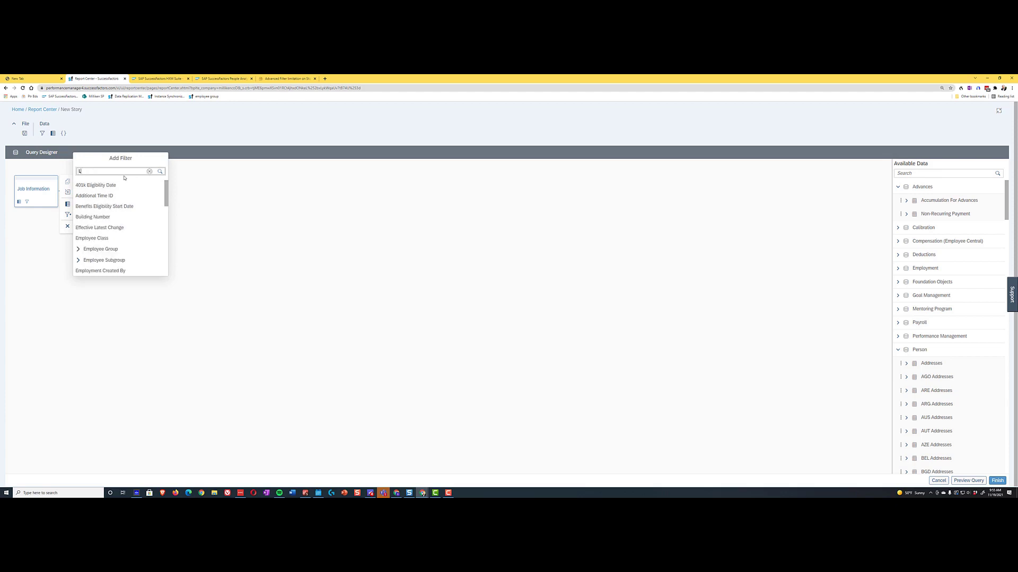
text(Location)
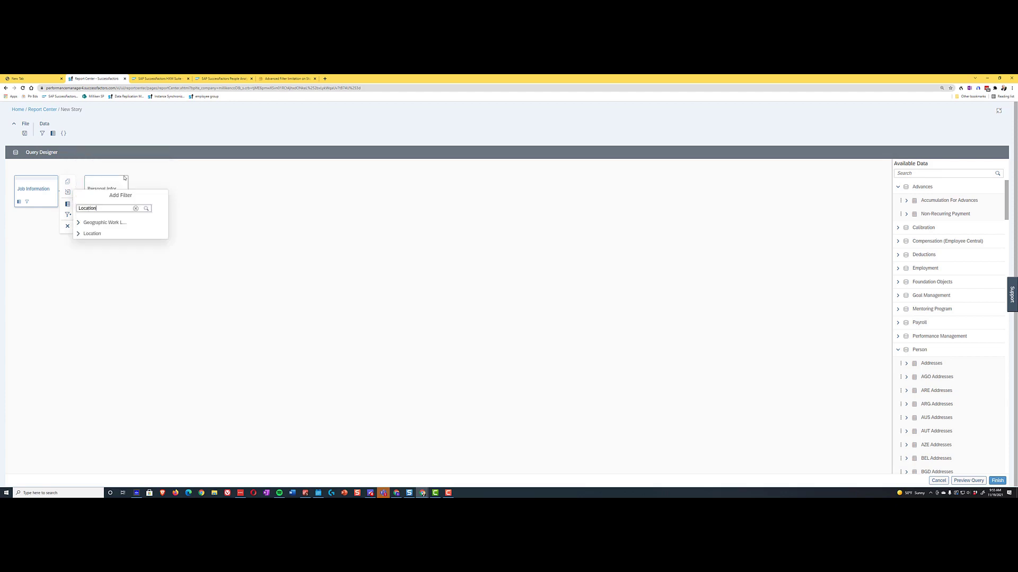
click(78, 234)
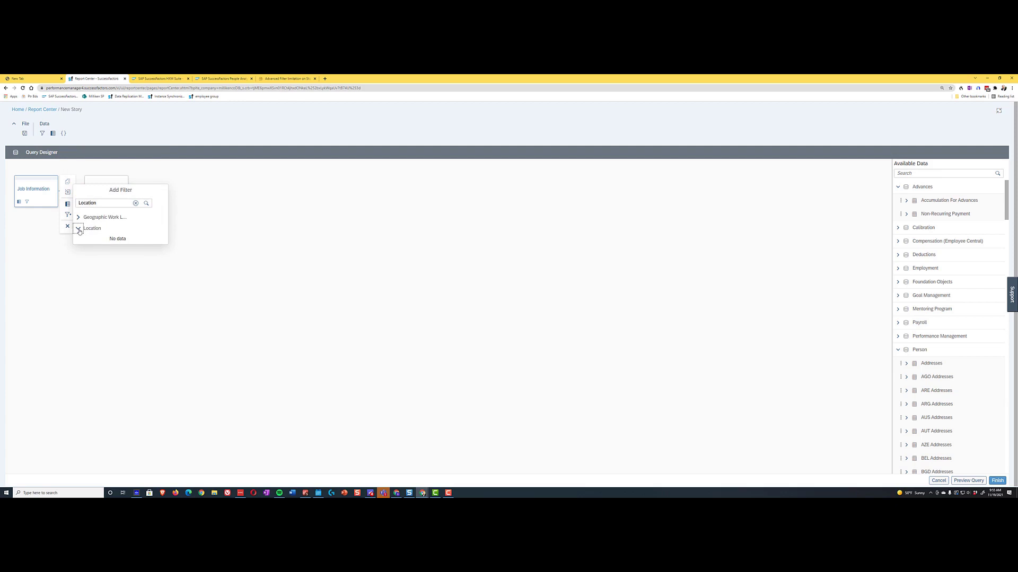
click(136, 204)
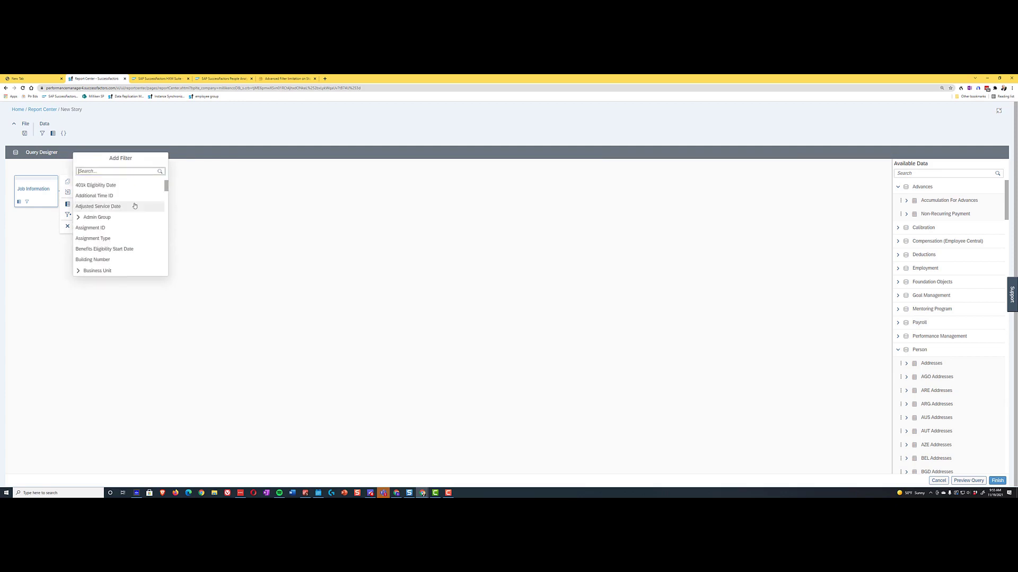
scroll(117, 214, down, 10)
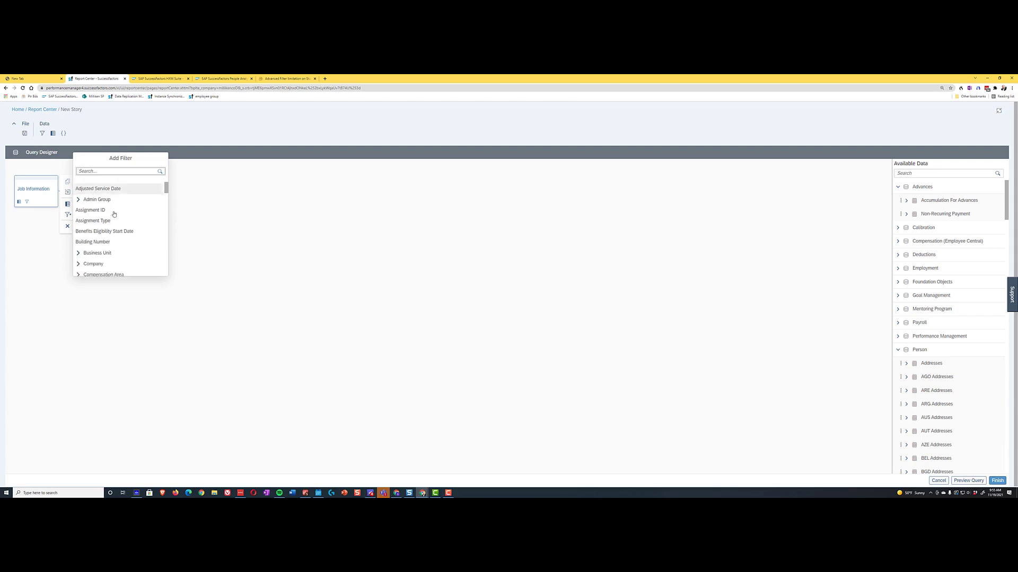
scroll(117, 214, down, 2)
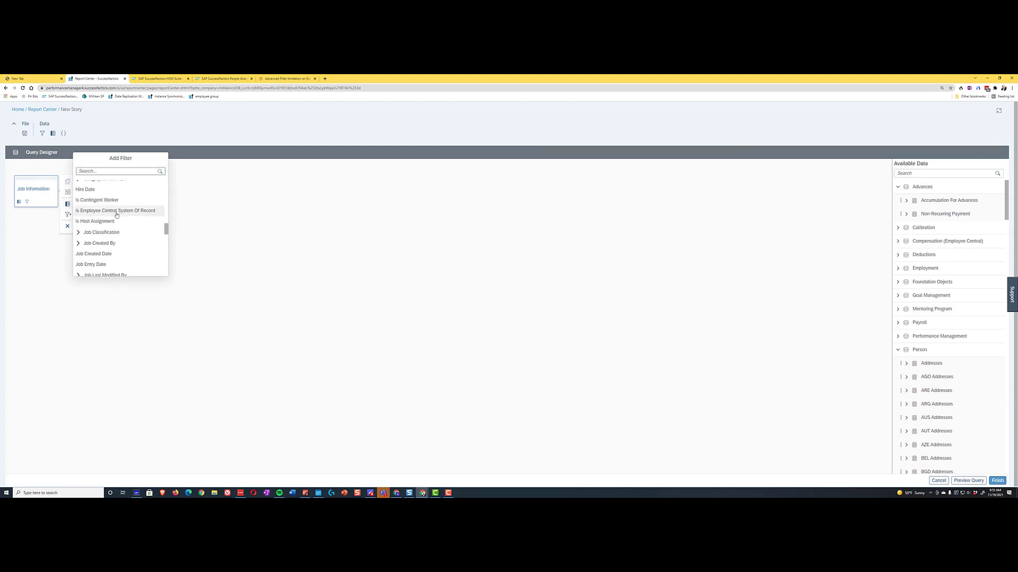
scroll(117, 214, up, 2)
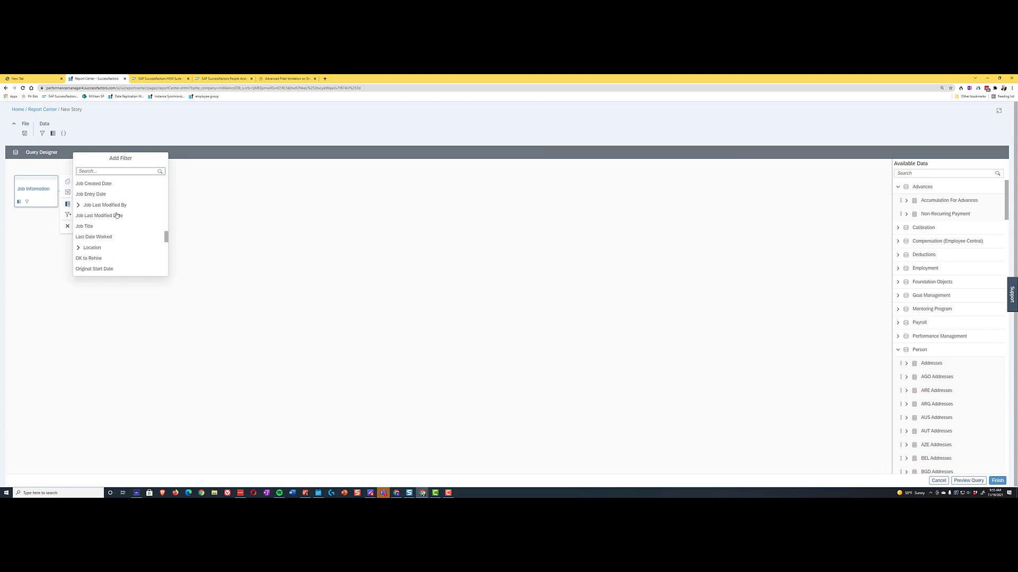
scroll(117, 214, down, 2)
click(78, 239)
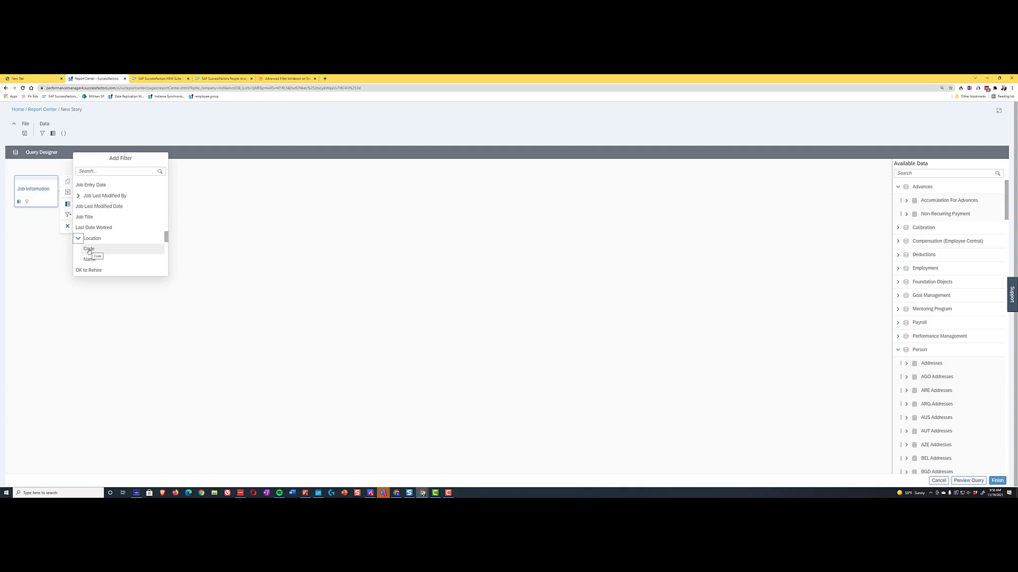
click(89, 249)
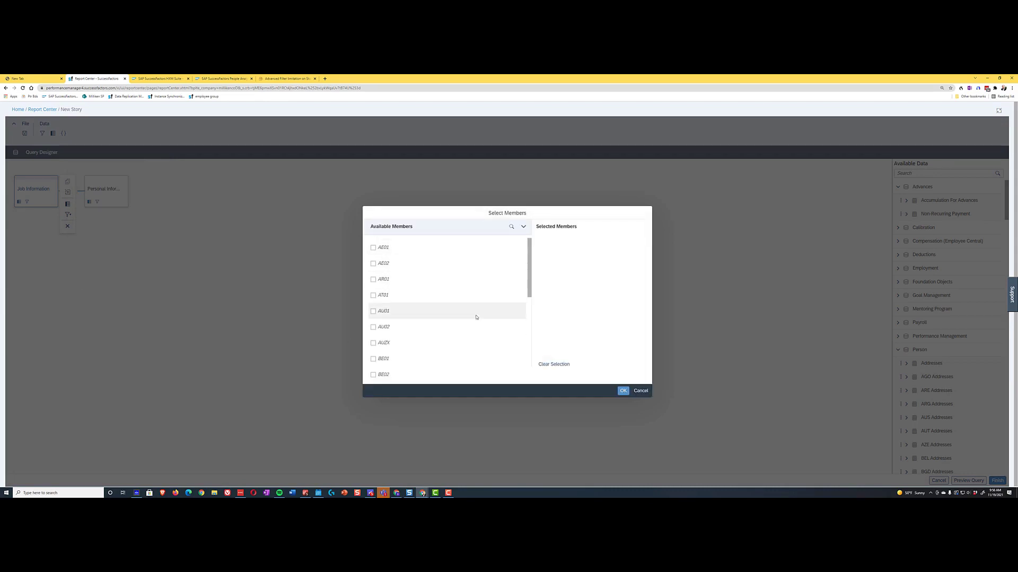
- Search for location code US28, select it and confirm the filter
click(511, 228)
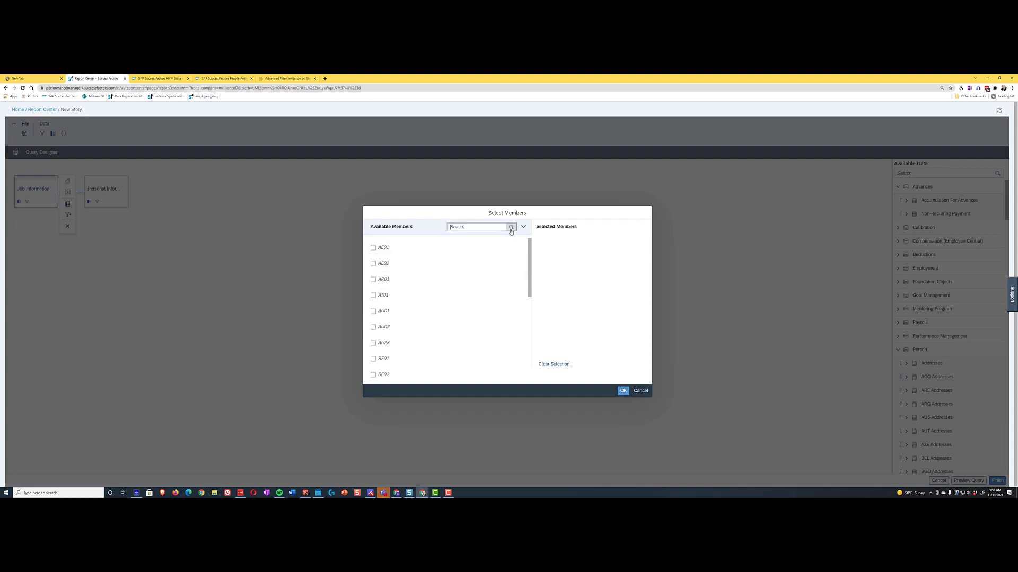
text(US2)
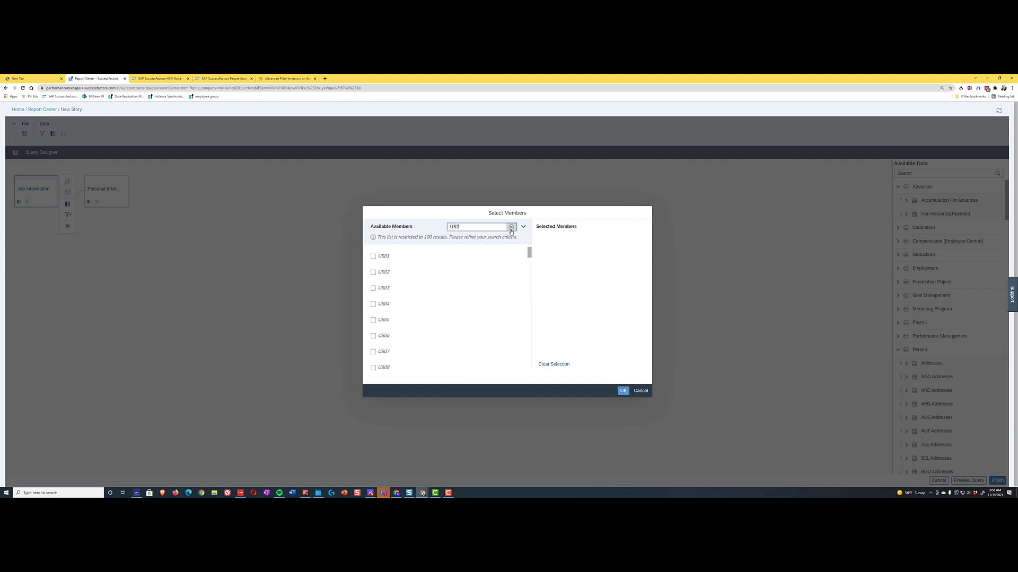
text(8)
click(373, 248)
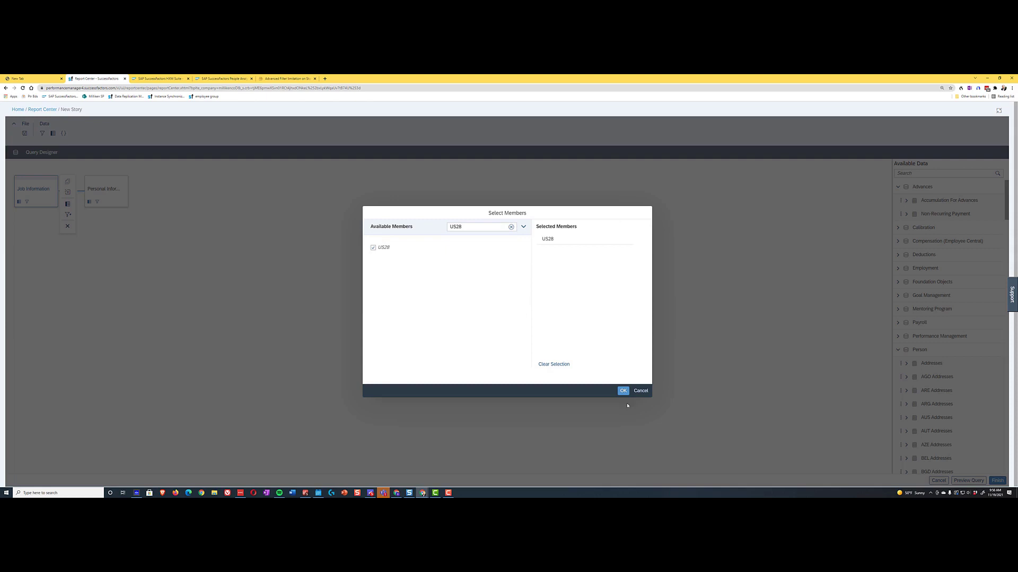
click(623, 392)
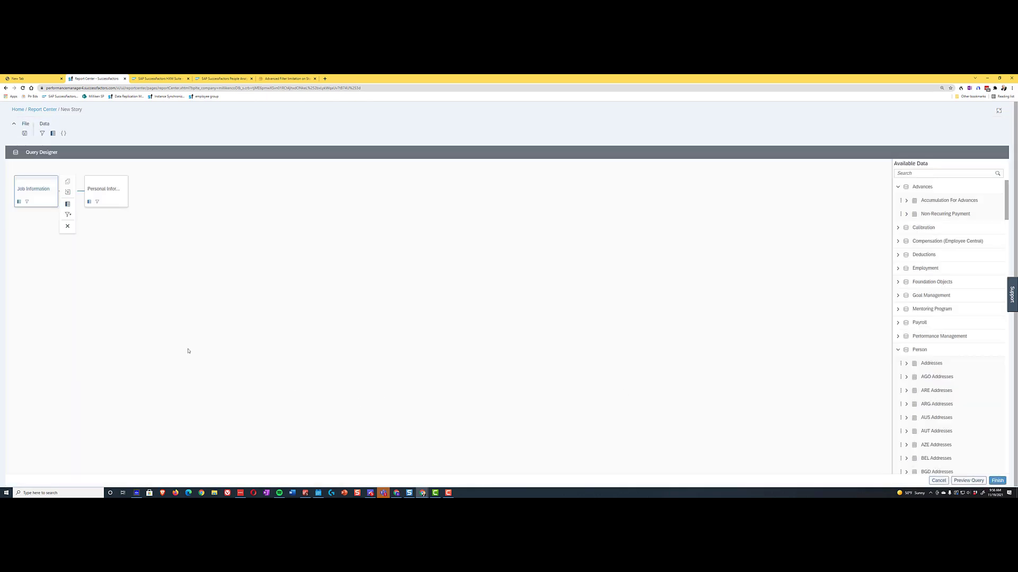
- Add a second Job Information filter on the Employment Status field
click(67, 215)
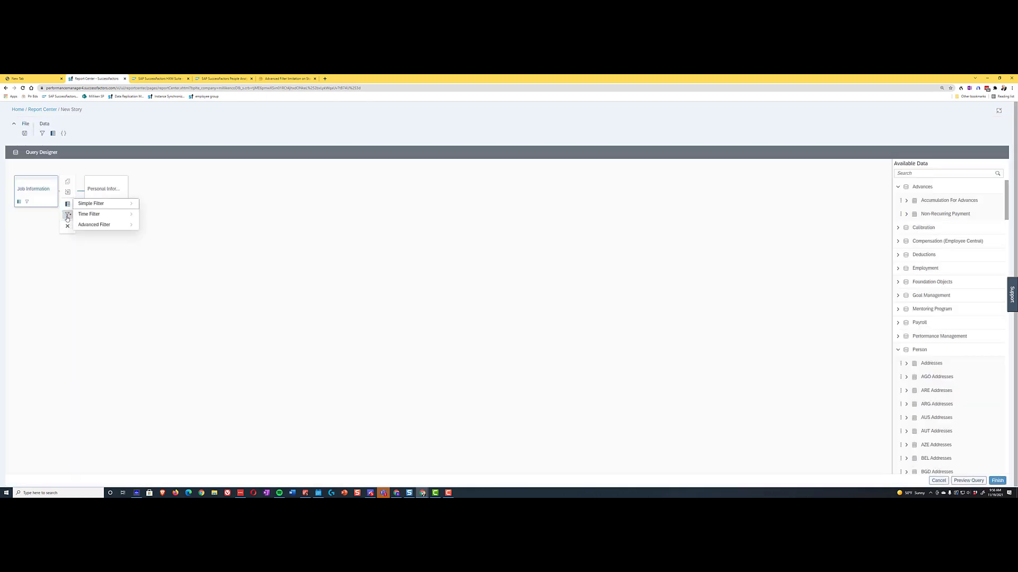
click(91, 205)
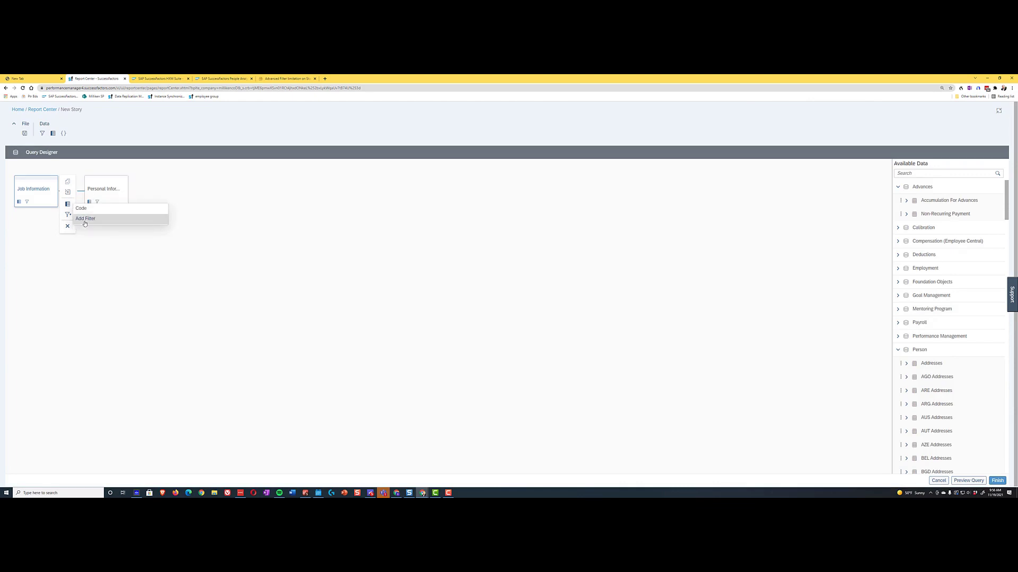
click(86, 219)
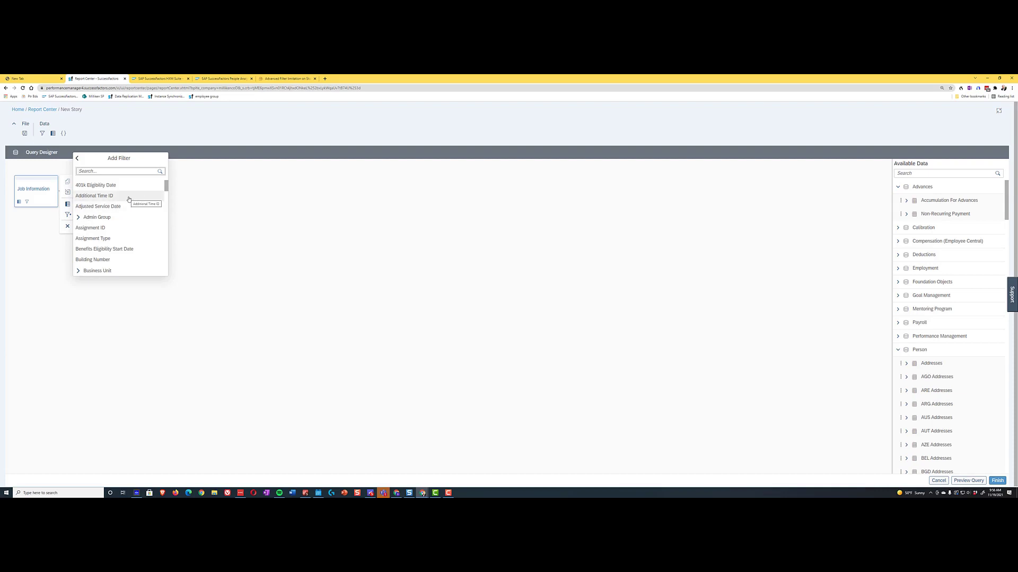
text(Employe)
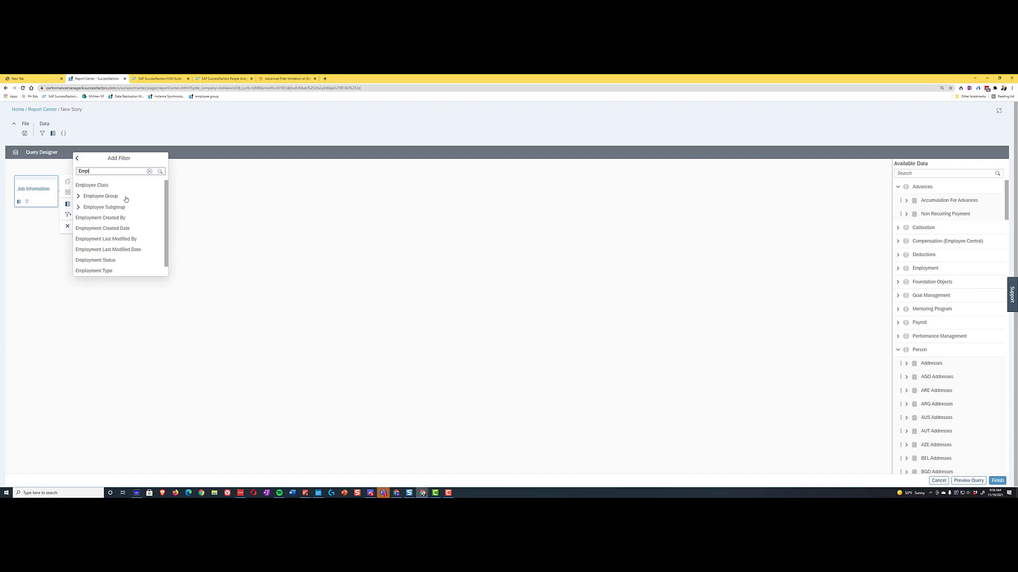
key(BackSpace)
key(BackSpace)
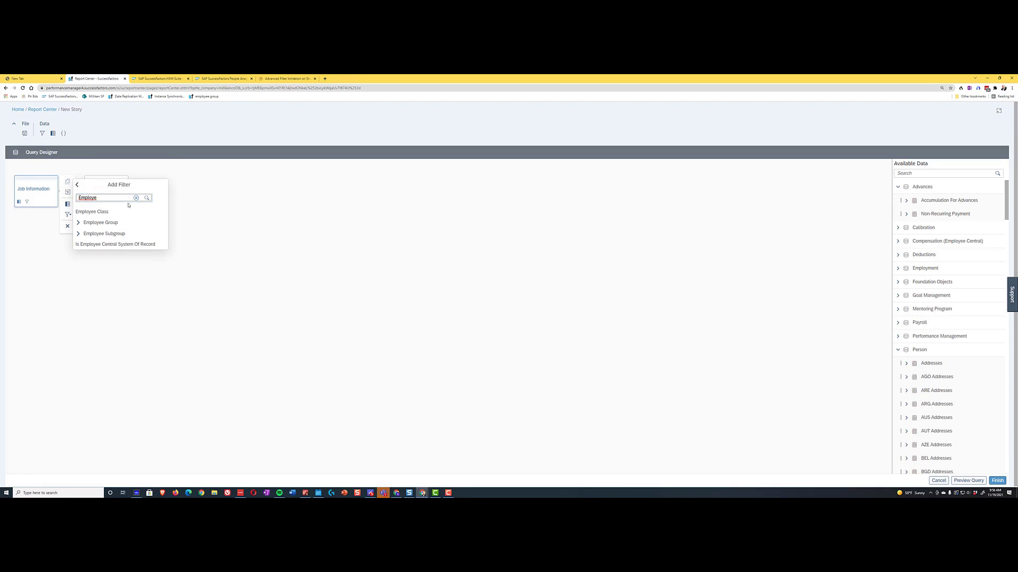
text(ym)
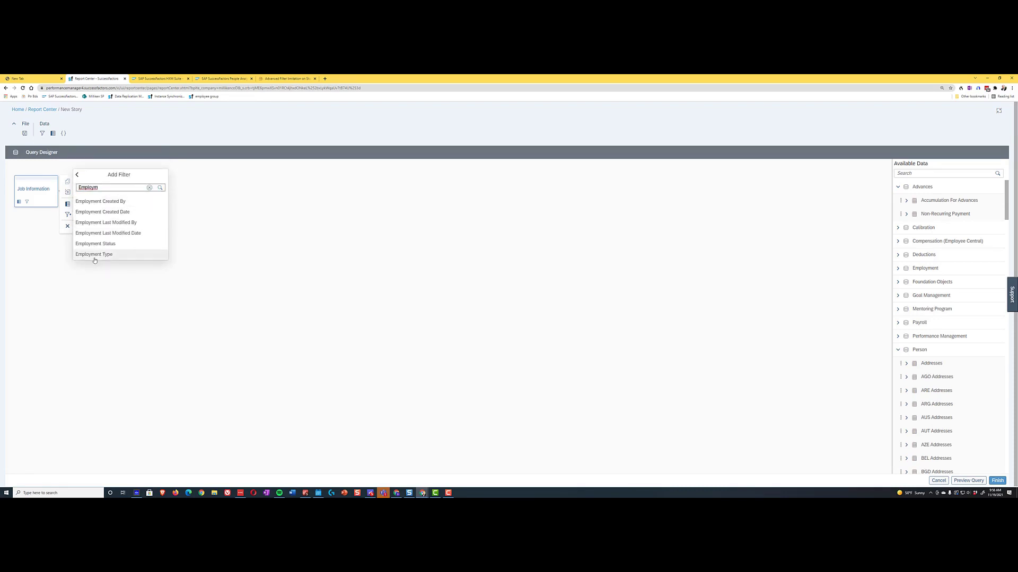
click(98, 244)
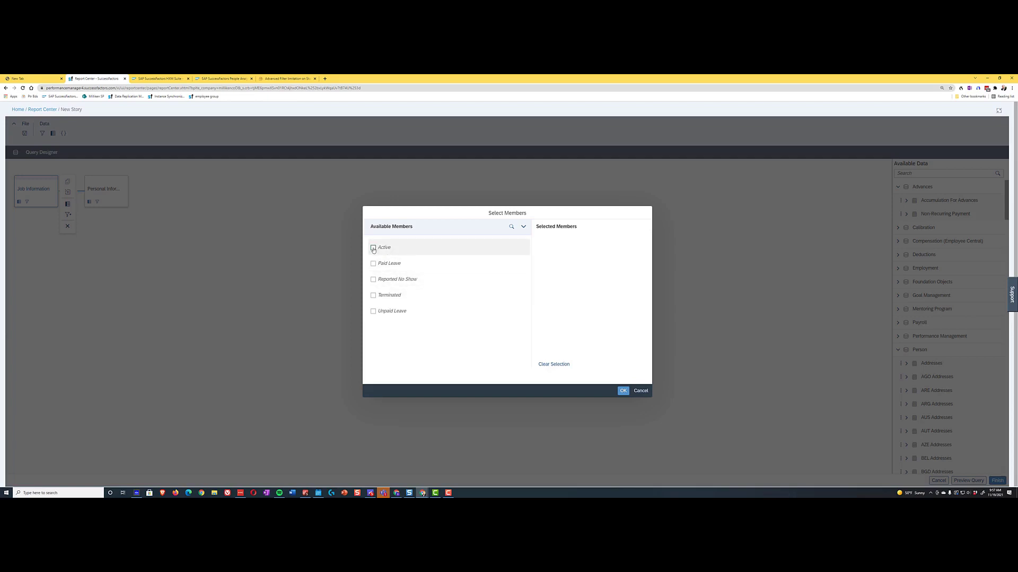
- Include the Active, Paid Leave and Unpaid Leave statuses and confirm
click(374, 248)
click(373, 265)
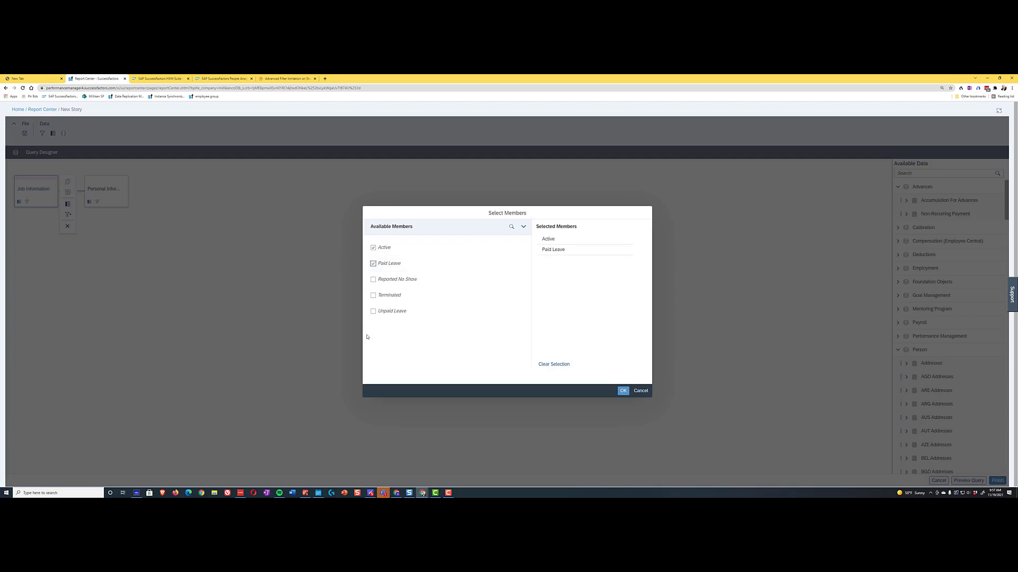
click(373, 312)
click(623, 391)
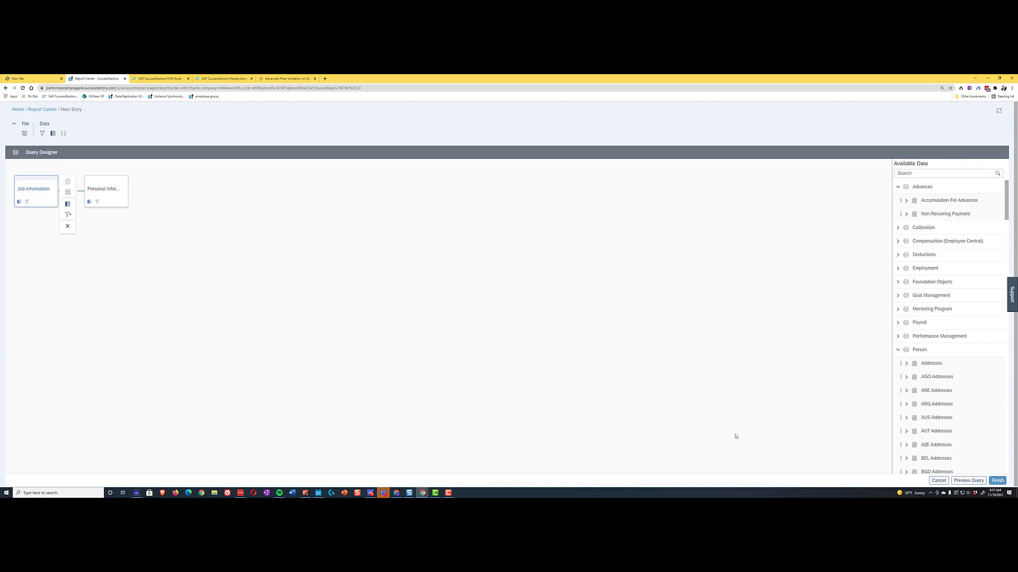
- Preview the query and check the As of Date in the Set Variables prompt
click(974, 482)
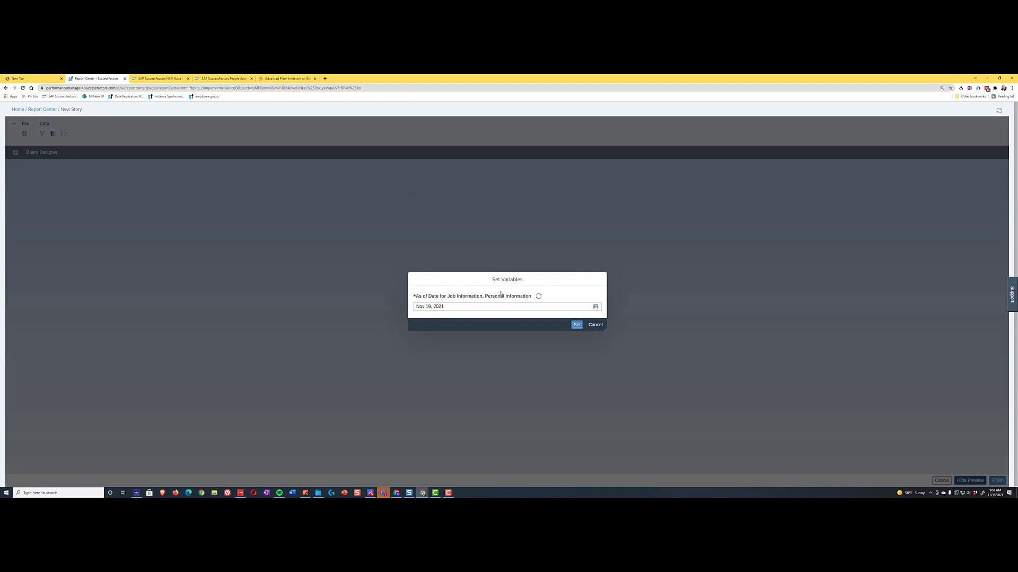
click(426, 307)
- Preview the employee table as of Nov 19, 2021, then hide the preview
click(577, 325)
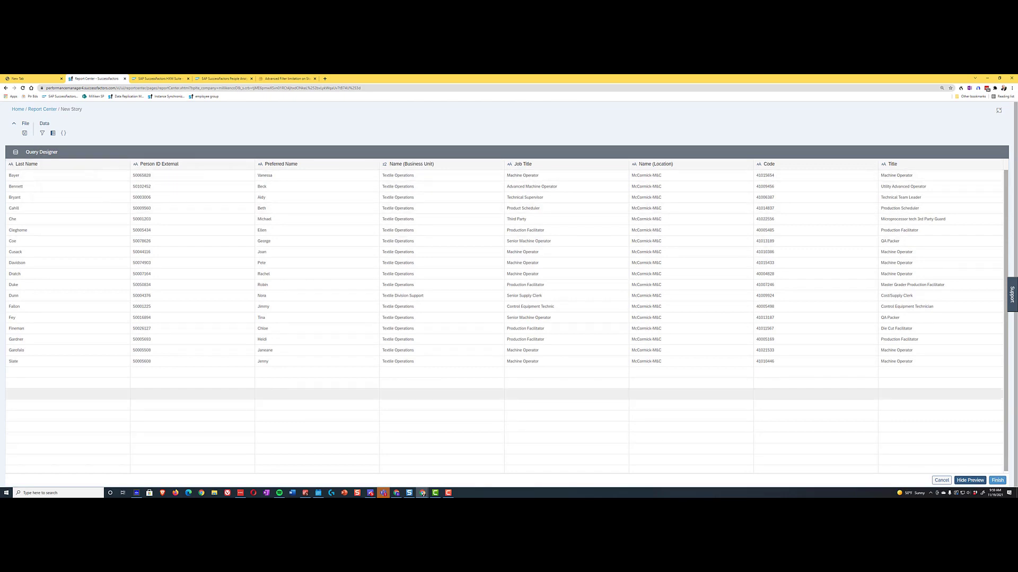
click(969, 480)
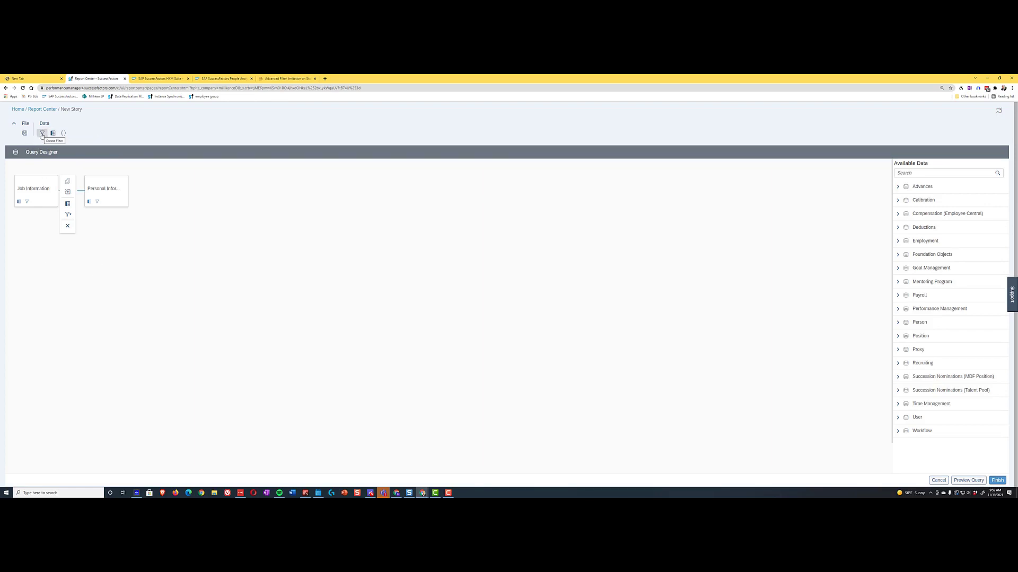
- Start a new filter on the query using Advanced Filtering
click(43, 134)
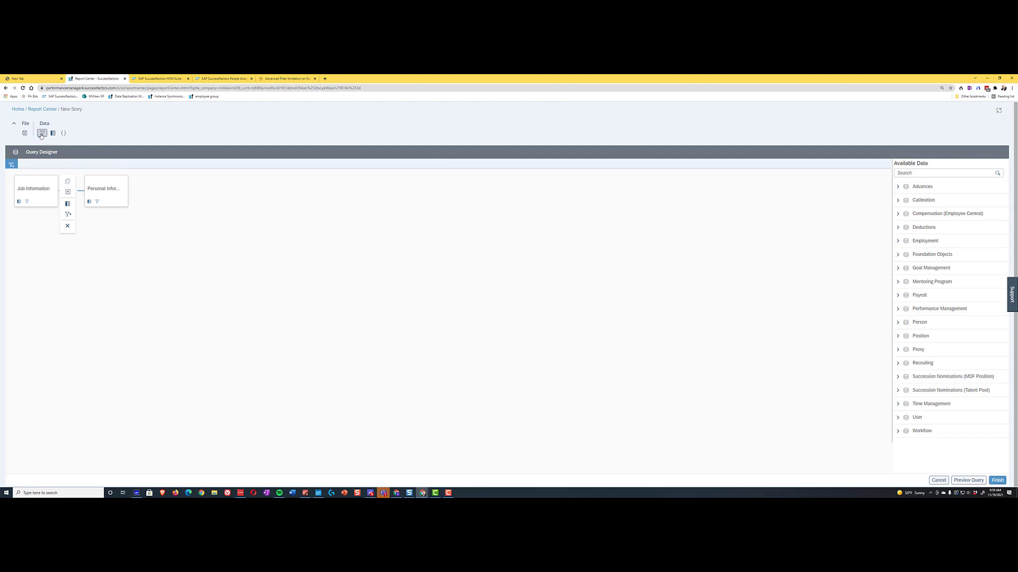
click(11, 166)
mouse_move(22, 177)
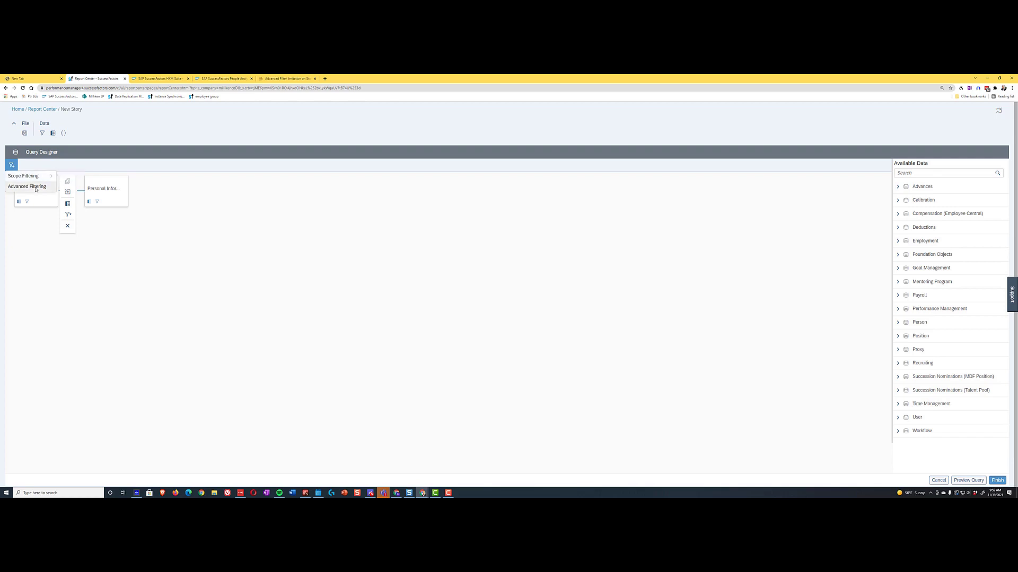
click(37, 189)
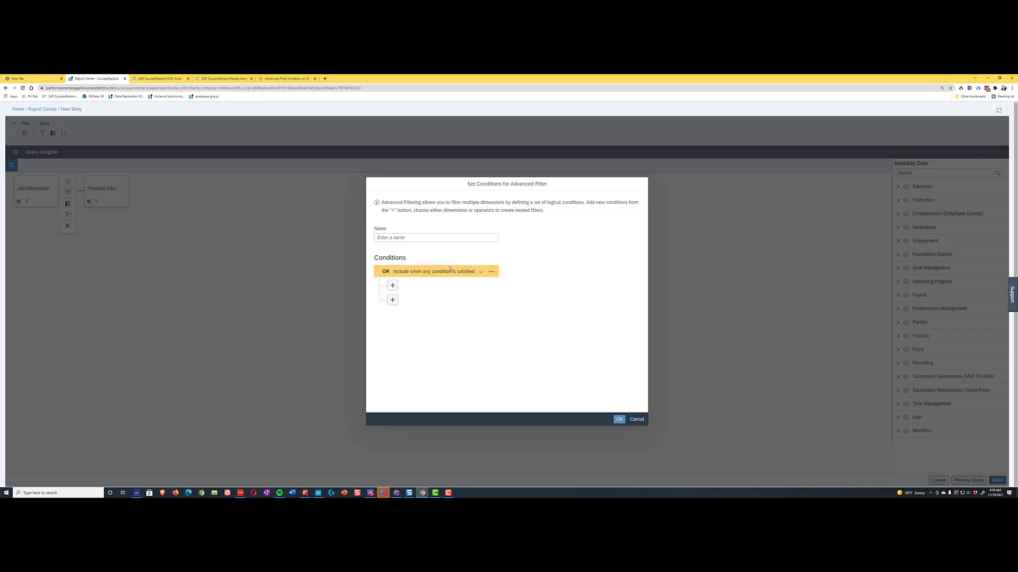
- Add a condition and browse the Personal Information field list
click(392, 285)
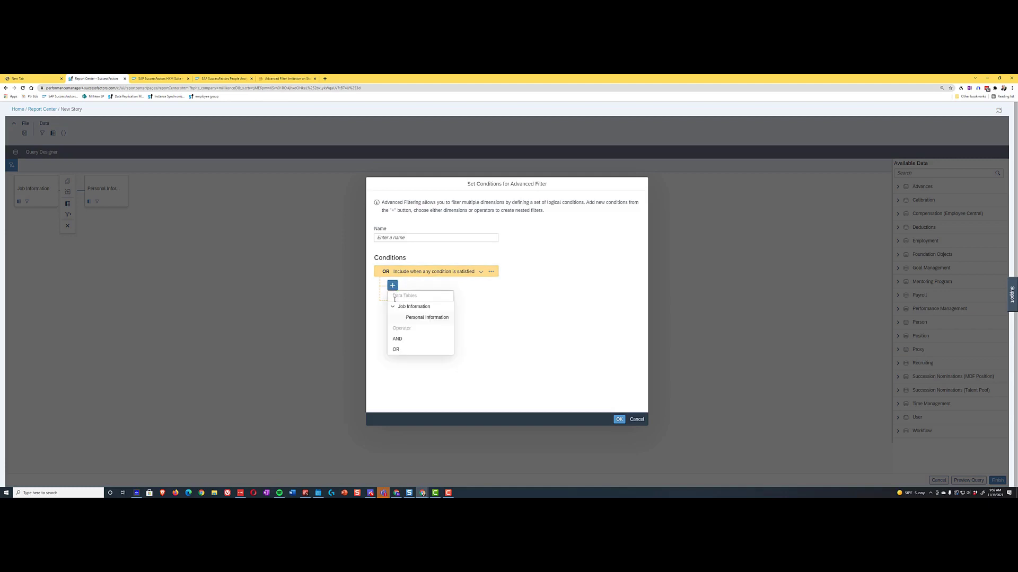
click(428, 318)
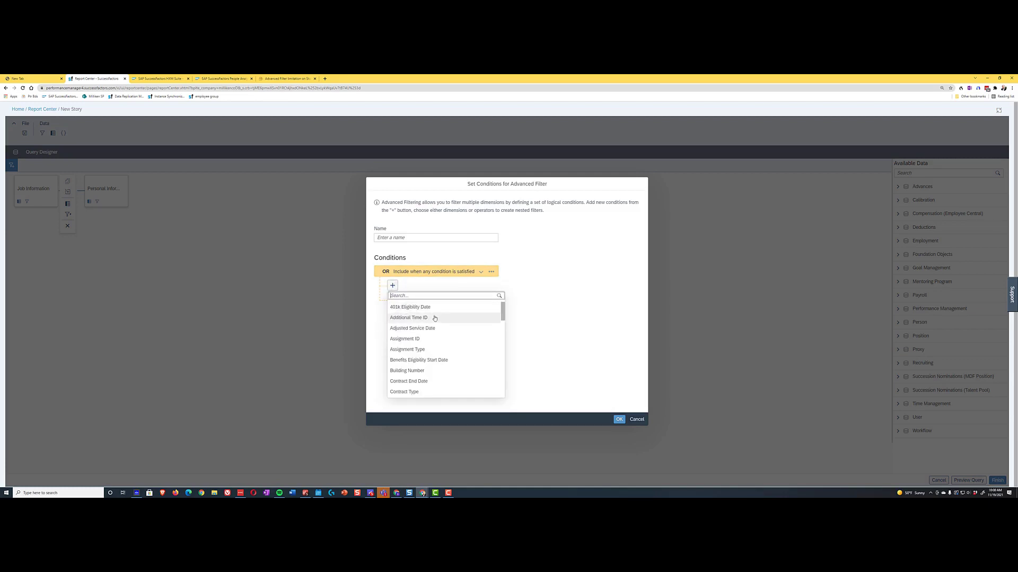
scroll(478, 317, down, 5)
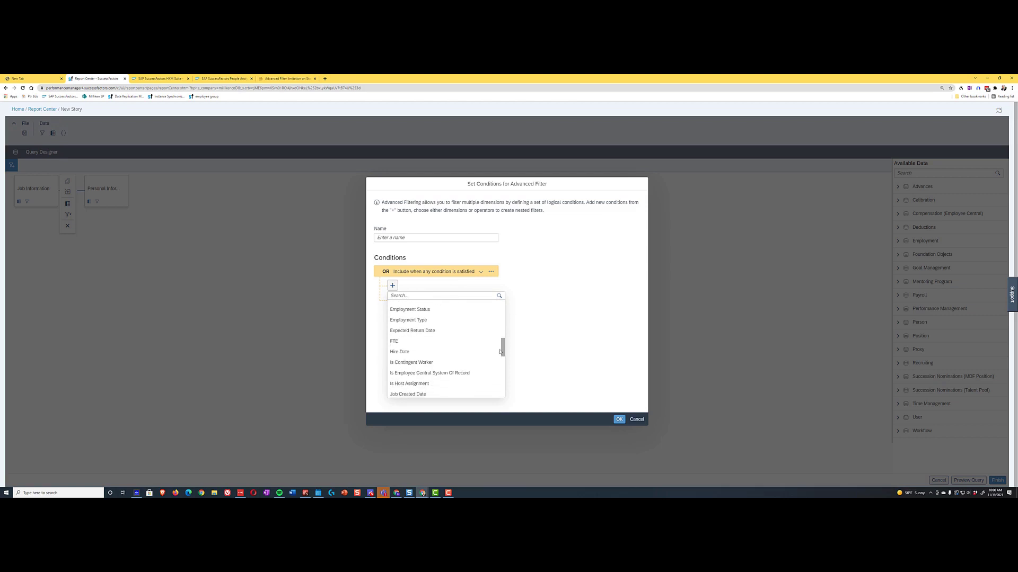
drag(498, 356, 498, 307)
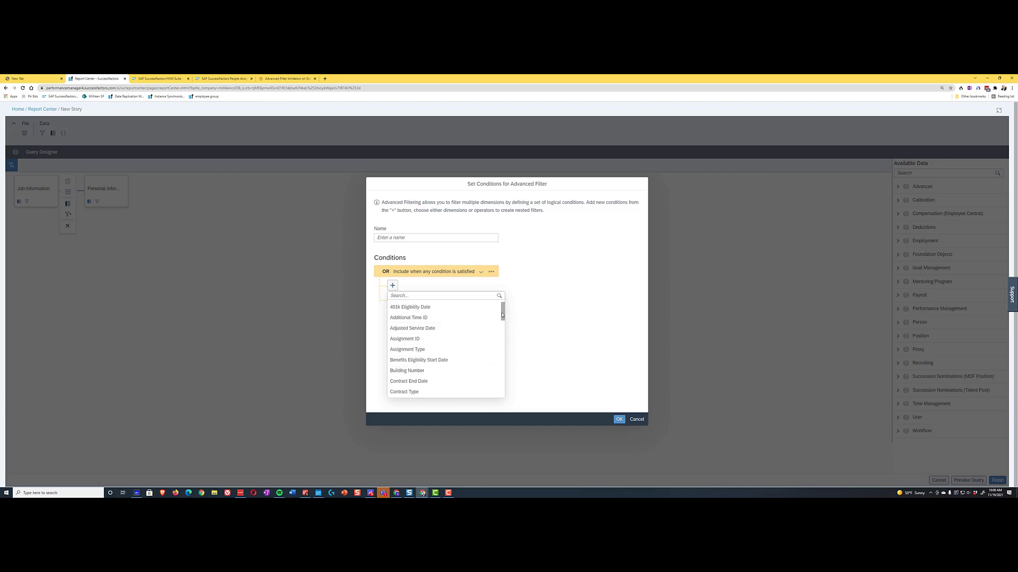
drag(503, 313, 498, 337)
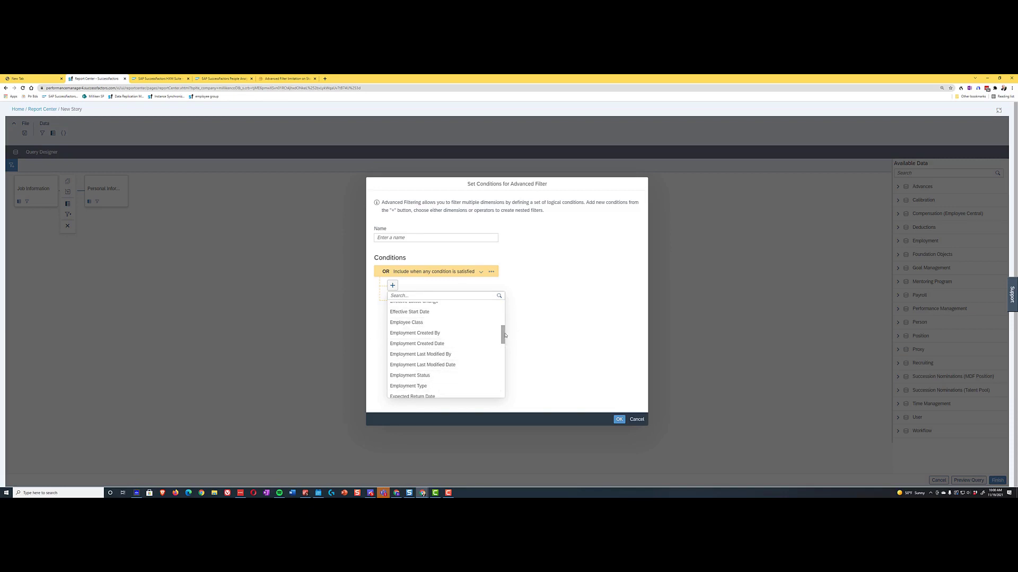
drag(503, 335, 490, 359)
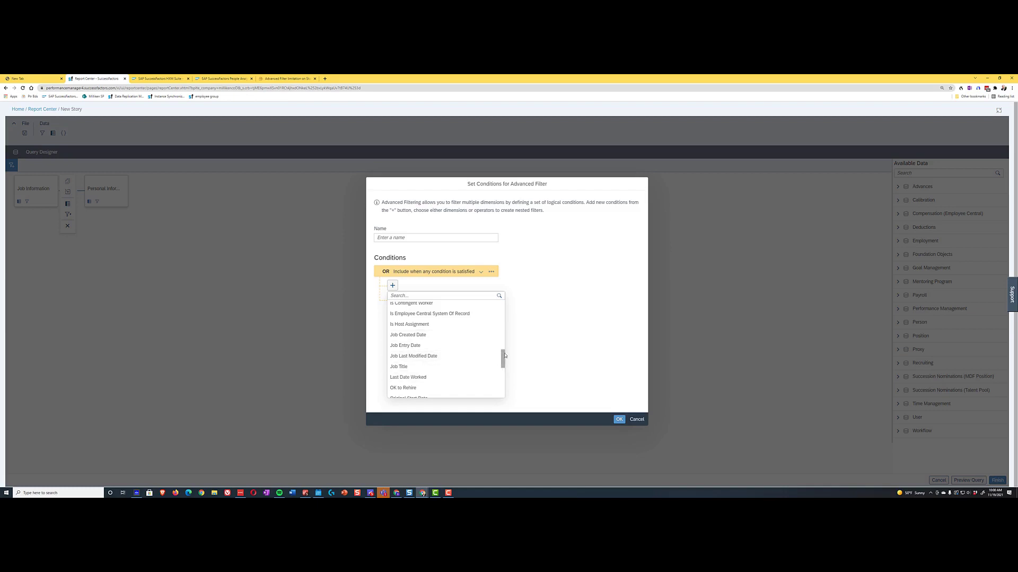
drag(502, 357, 503, 354)
scroll(503, 354, down, 1)
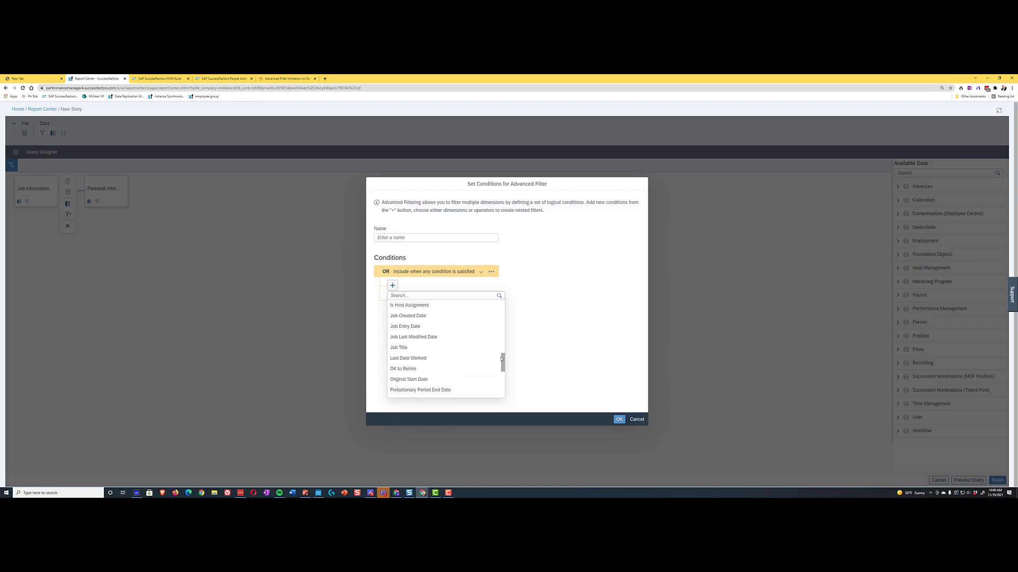
- Draft a Job Title Equal to condition, check the Input Parameter type, then cancel the filter
click(394, 348)
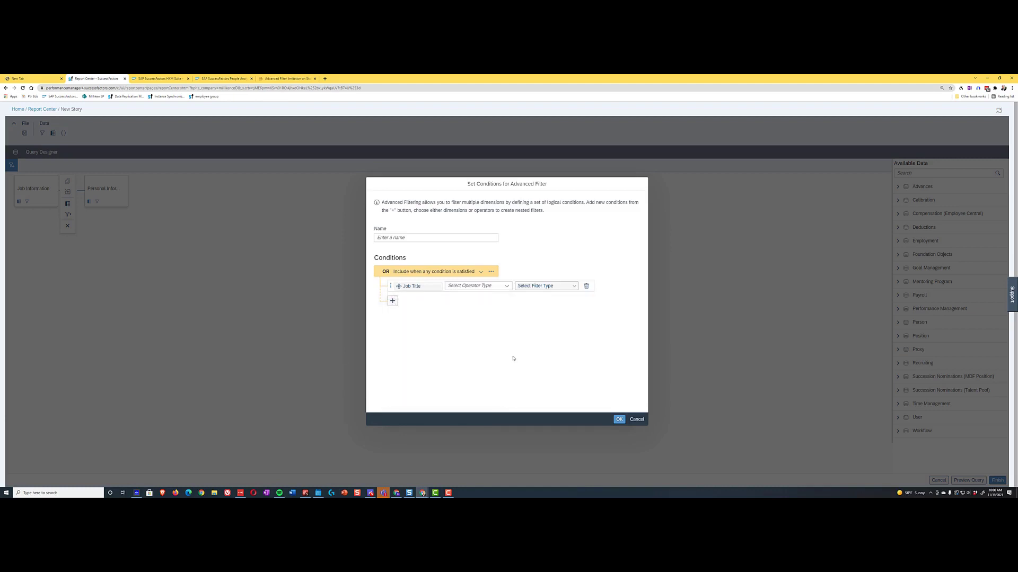
click(477, 286)
click(461, 296)
click(574, 286)
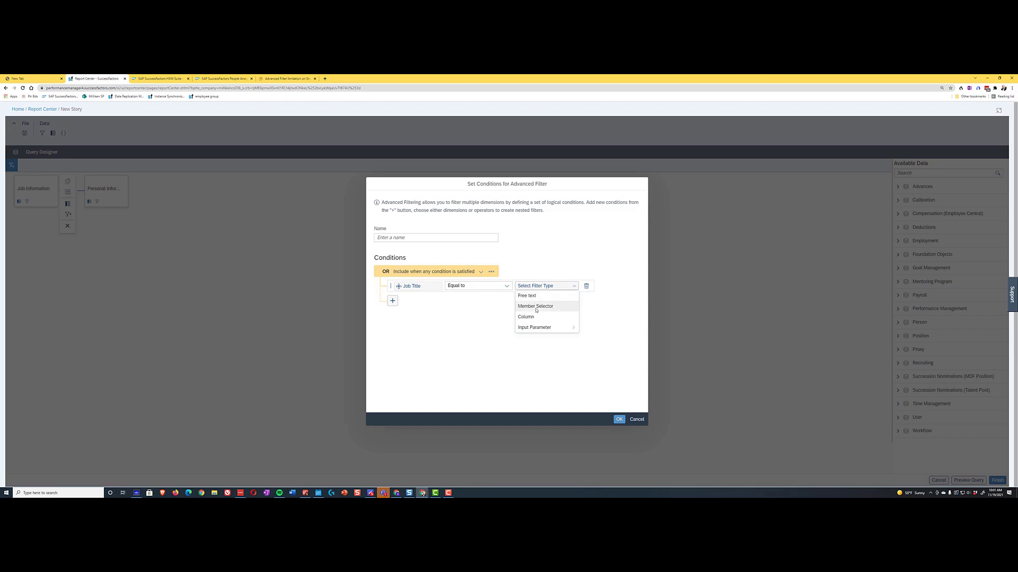
mouse_move(562, 332)
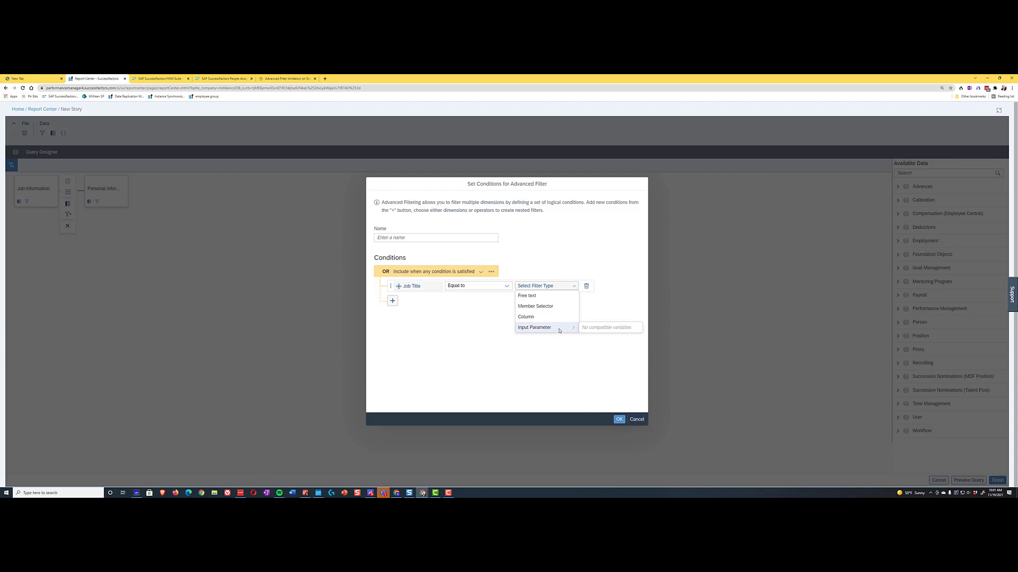
click(636, 419)
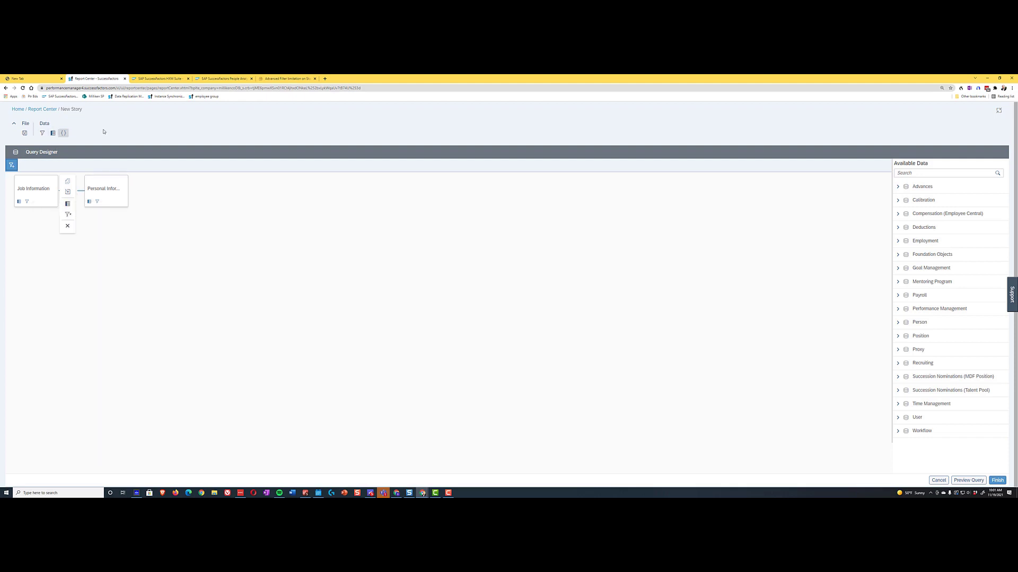
click(44, 133)
click(11, 165)
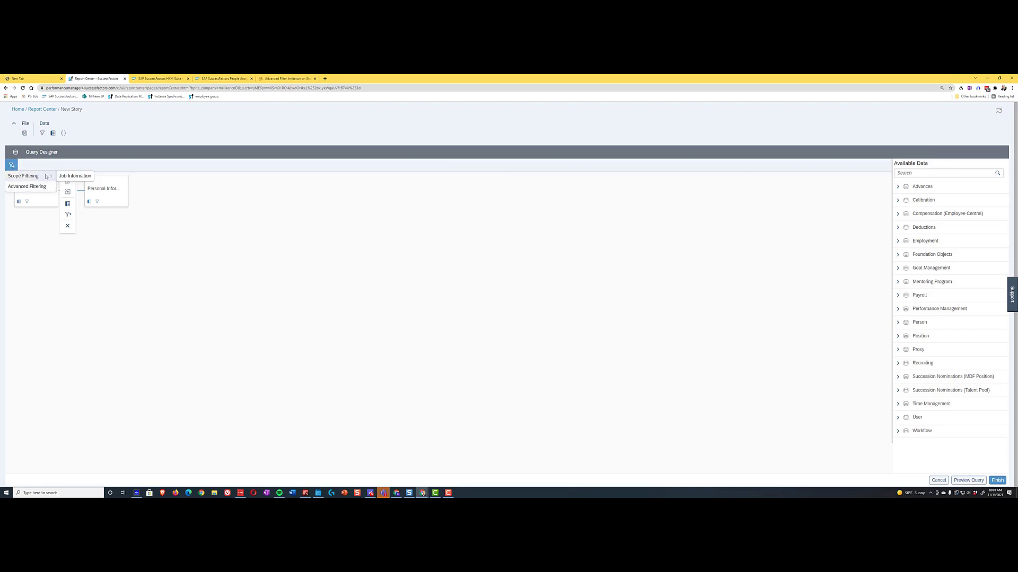
click(75, 176)
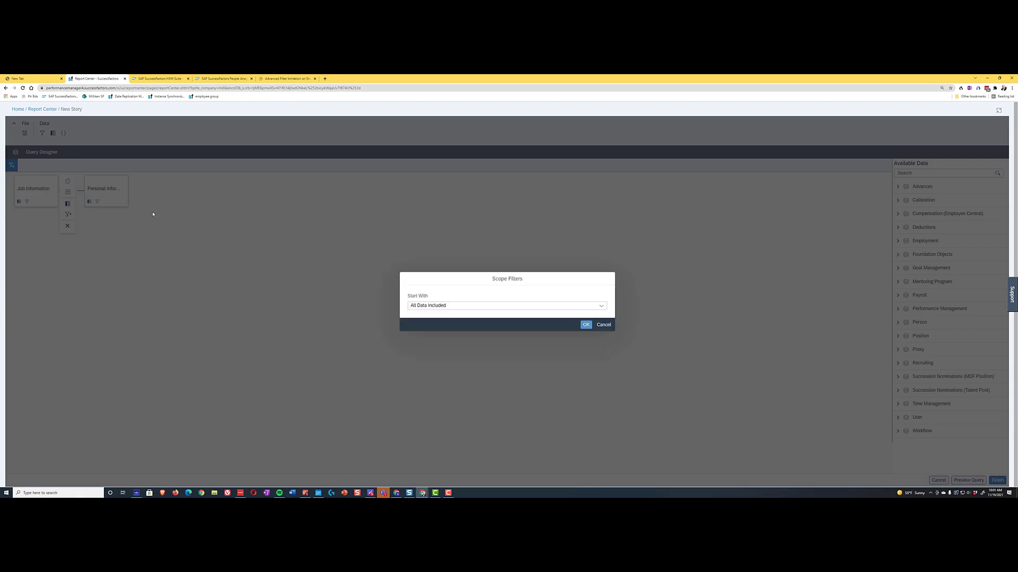
click(602, 306)
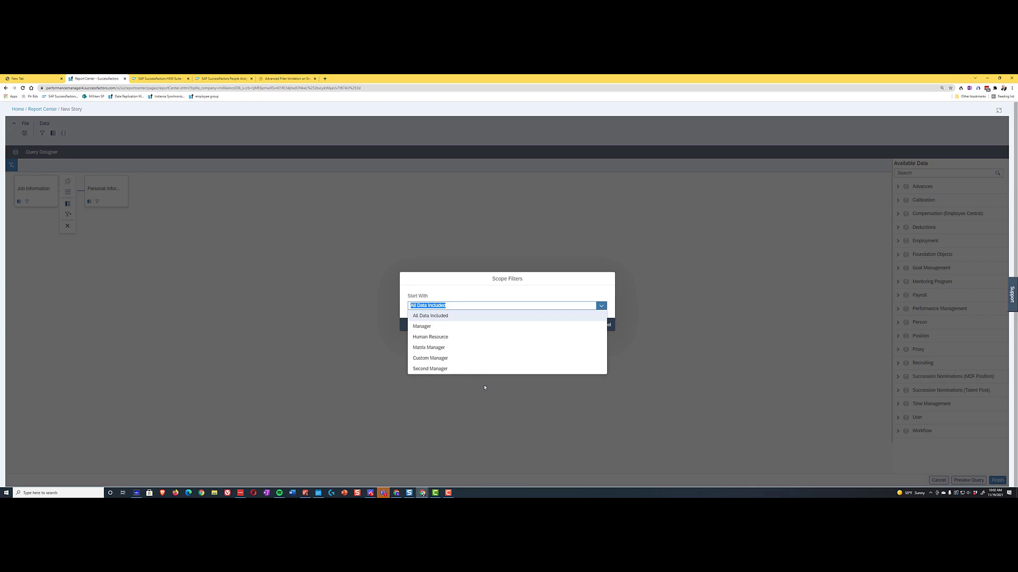
click(454, 277)
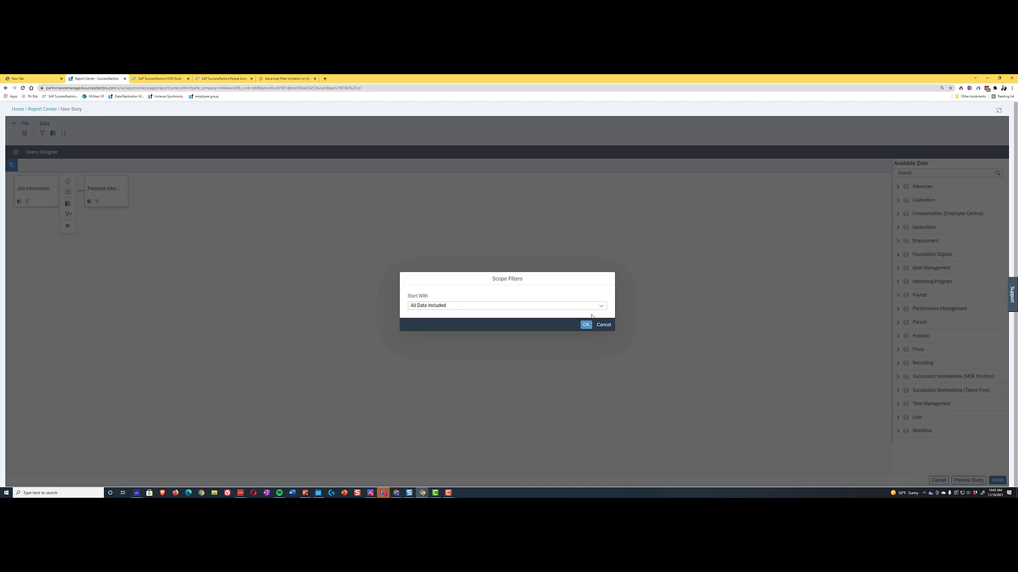
click(603, 326)
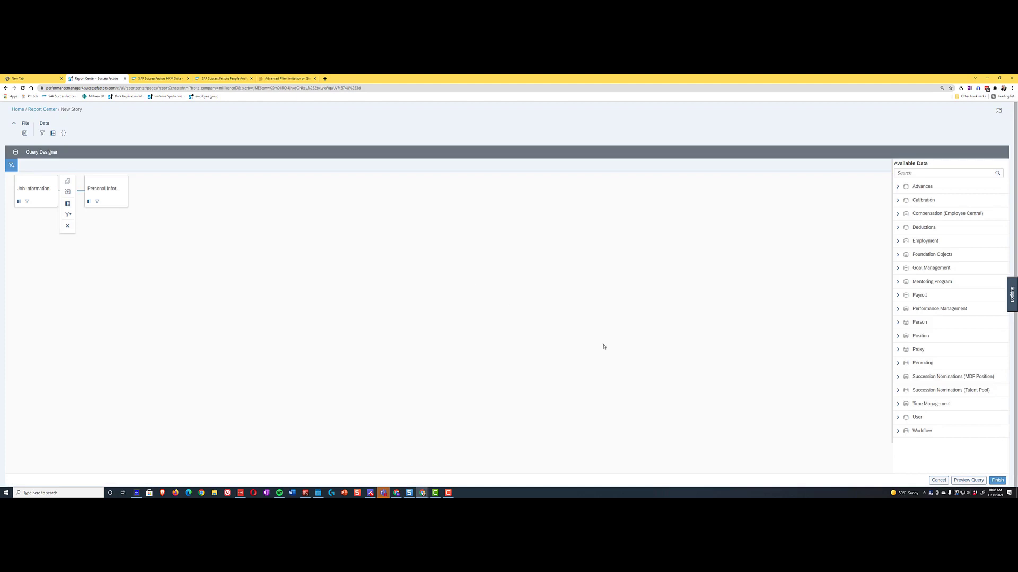